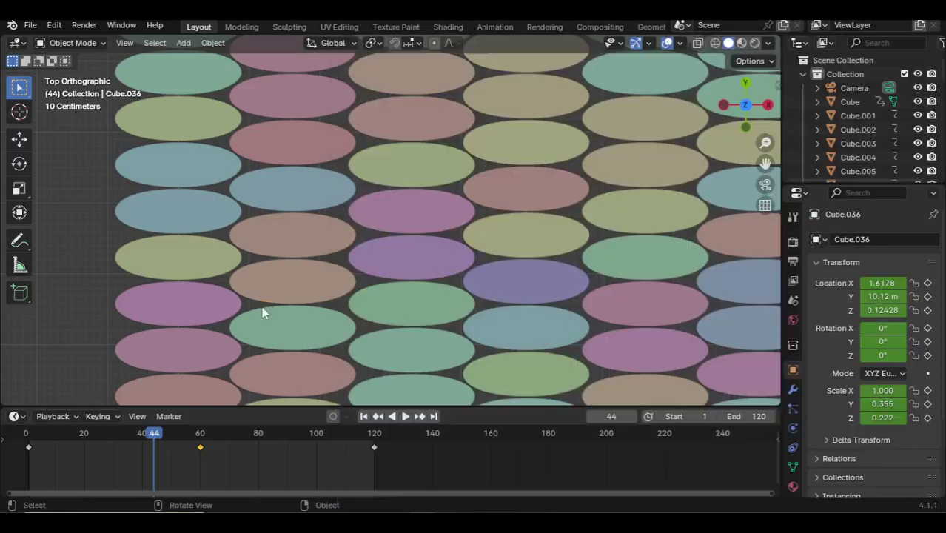
- Stop playback, zoom out the top view, and box-select the bottom two rows of discs
{"action": "key", "text": "space"}
{"action": "key", "text": "space"}
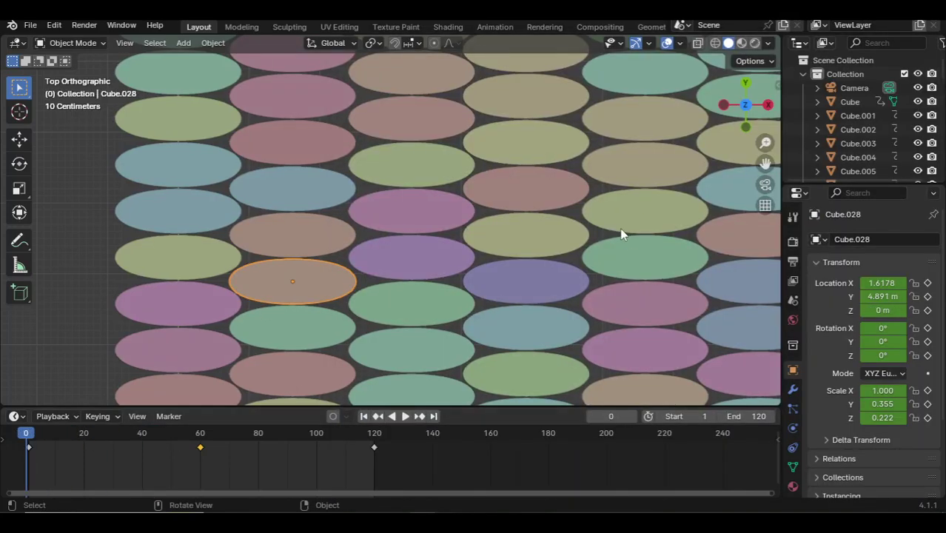
{"action": "left_click", "coordinate": [621, 218]}
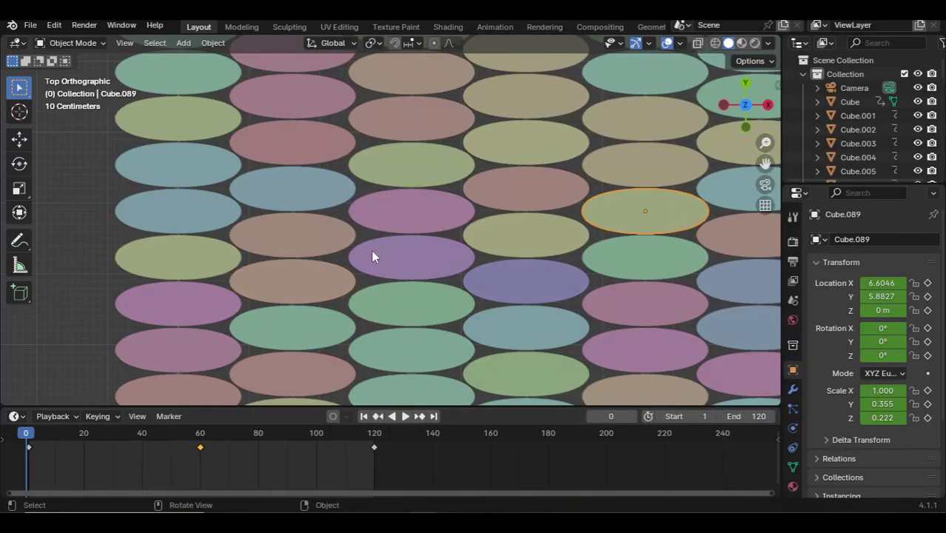
{"action": "scroll", "coordinate": [371, 249], "scroll_direction": "down", "scroll_amount": 5}
{"action": "scroll", "coordinate": [396, 262], "scroll_direction": "down", "scroll_amount": 1}
{"action": "scroll", "coordinate": [415, 244], "scroll_direction": "down", "scroll_amount": 1}
{"action": "scroll", "coordinate": [503, 178], "scroll_direction": "up", "scroll_amount": 1}
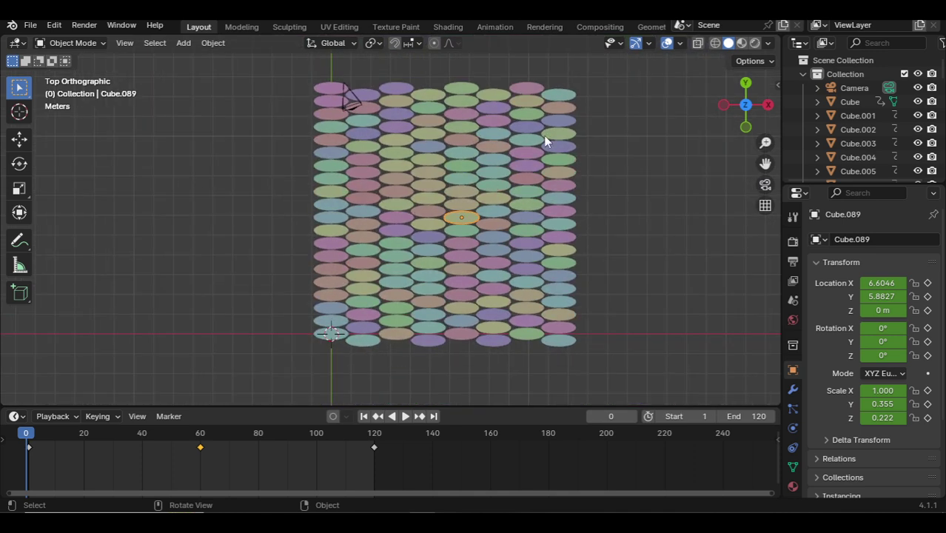
{"action": "left_click_drag", "start_coordinate": [615, 361], "coordinate": [301, 335]}
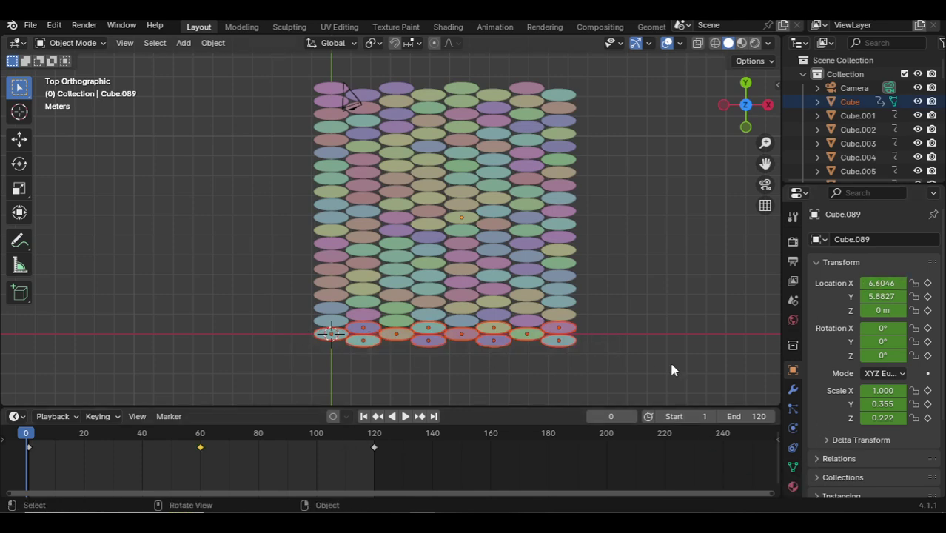
- Give the selected disc a new red Material.001 with nodes off, then resume playback
{"action": "left_click", "coordinate": [792, 486]}
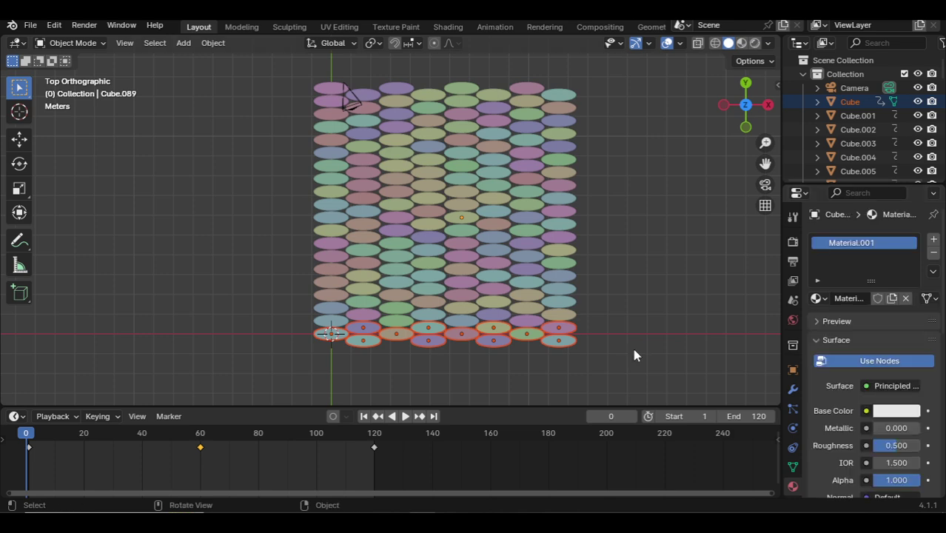
{"action": "left_click", "coordinate": [845, 362]}
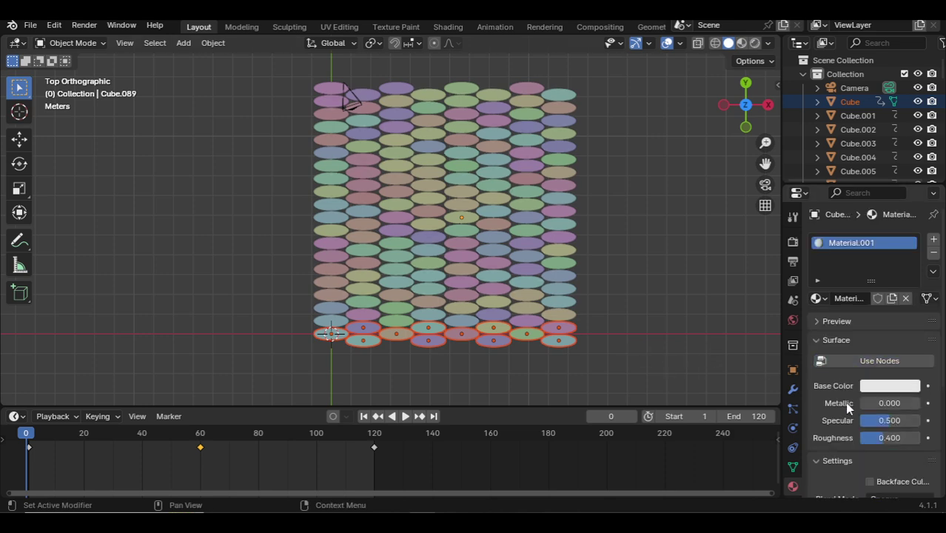
{"action": "left_click", "coordinate": [888, 385]}
{"action": "left_click_drag", "start_coordinate": [859, 249], "coordinate": [839, 289]}
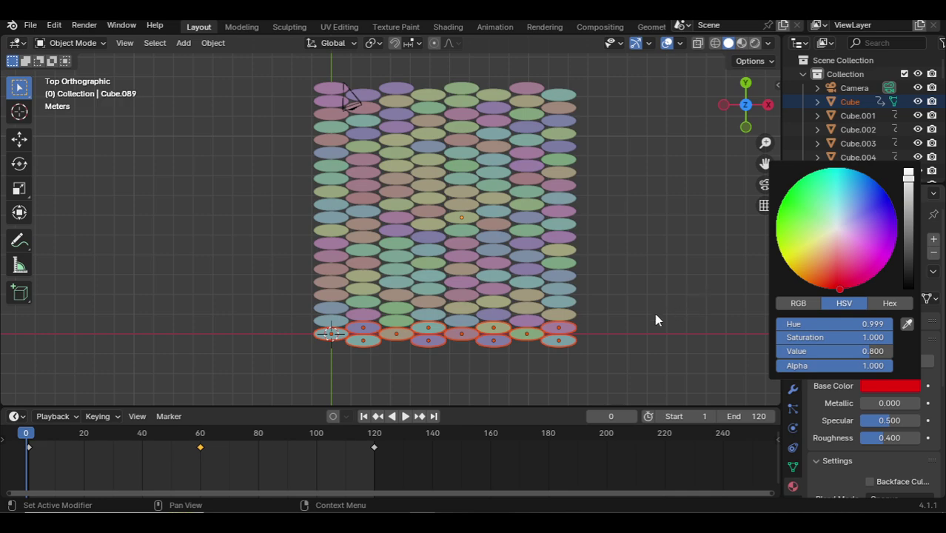
{"action": "key", "text": "space"}
- Stop playback, rewind to frame 0, and give Cube.034 a new red Material.002
{"action": "key", "text": "KP_0"}
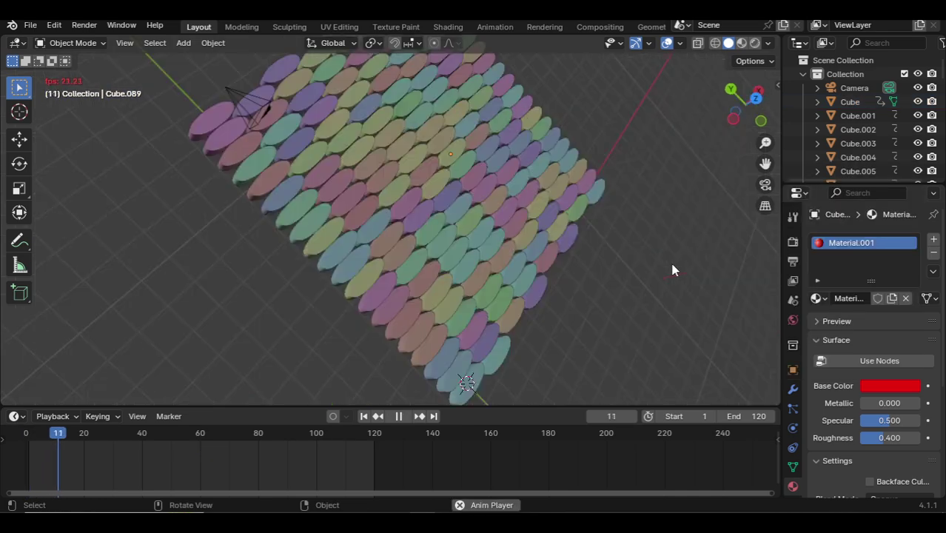
{"action": "key", "text": "space"}
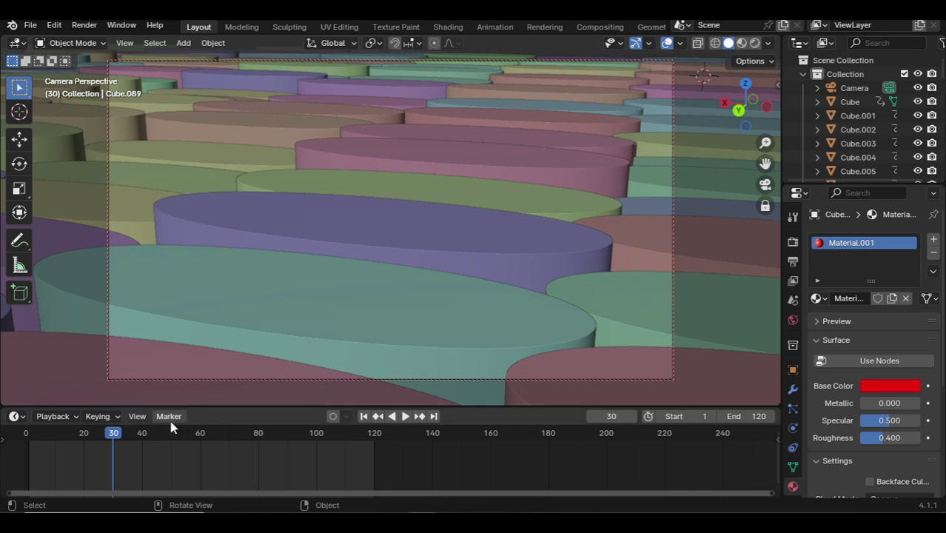
{"action": "left_click_drag", "start_coordinate": [109, 434], "coordinate": [26, 437]}
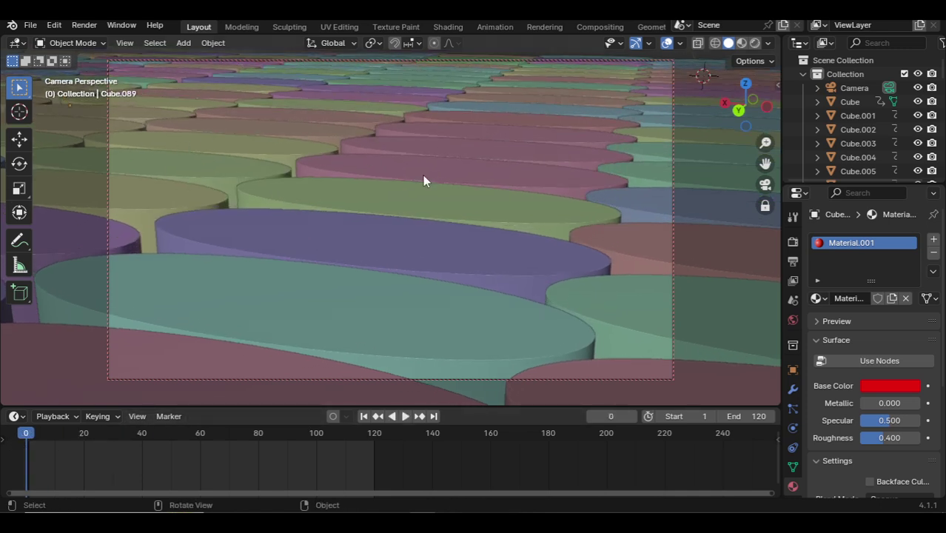
{"action": "left_click", "coordinate": [431, 208]}
{"action": "left_click", "coordinate": [878, 295]}
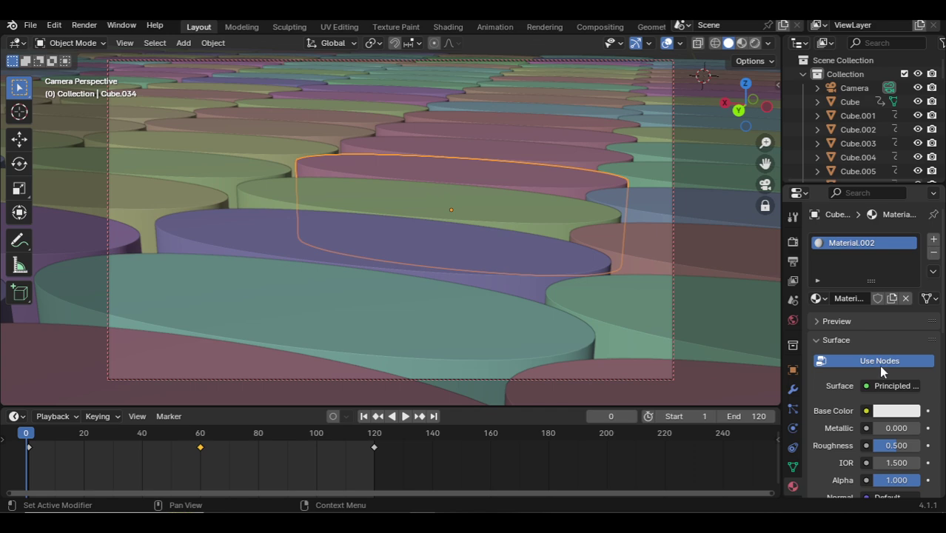
{"action": "scroll", "coordinate": [879, 365], "scroll_direction": "down", "scroll_amount": 1}
{"action": "left_click", "coordinate": [880, 386]}
{"action": "left_click", "coordinate": [836, 287]}
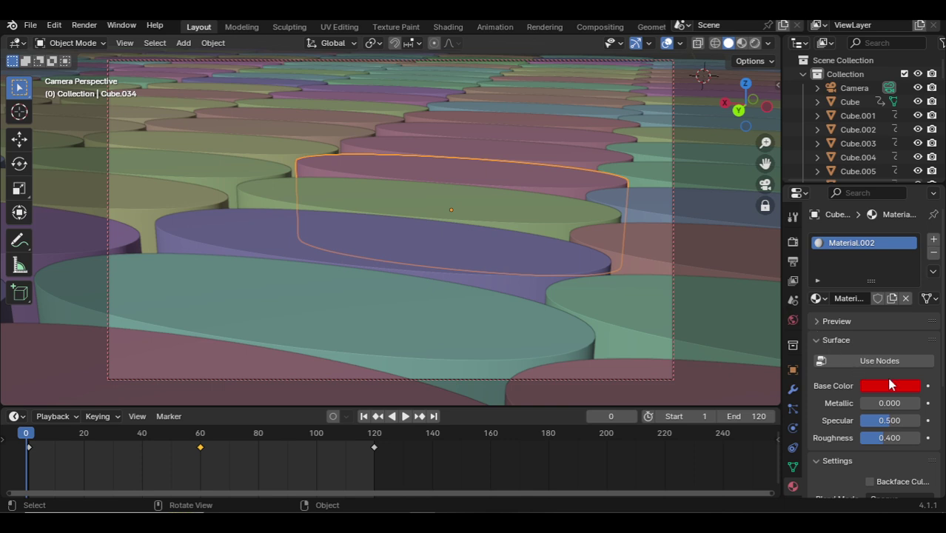
- Give Cube.035 a new yellow Material.003 with Use Nodes turned off
{"action": "left_click", "coordinate": [888, 304]}
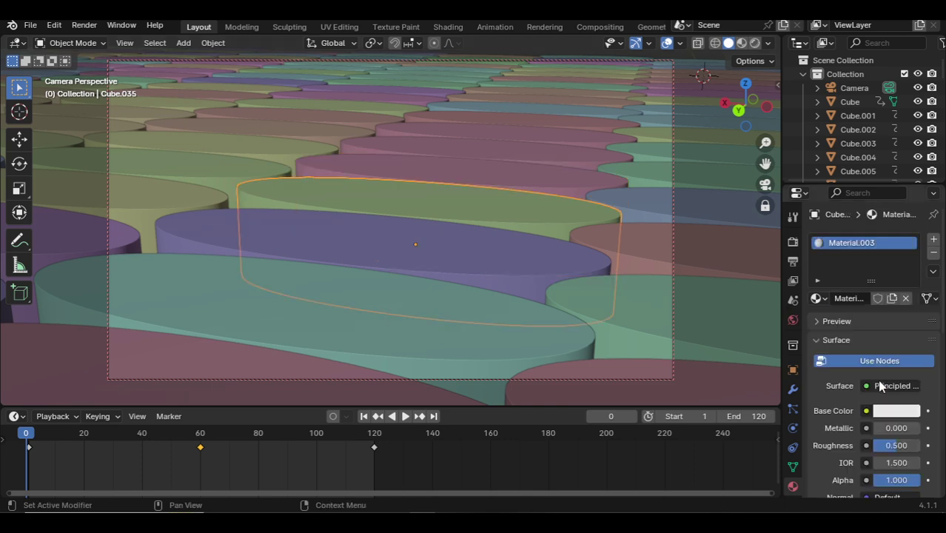
{"action": "left_click", "coordinate": [889, 361]}
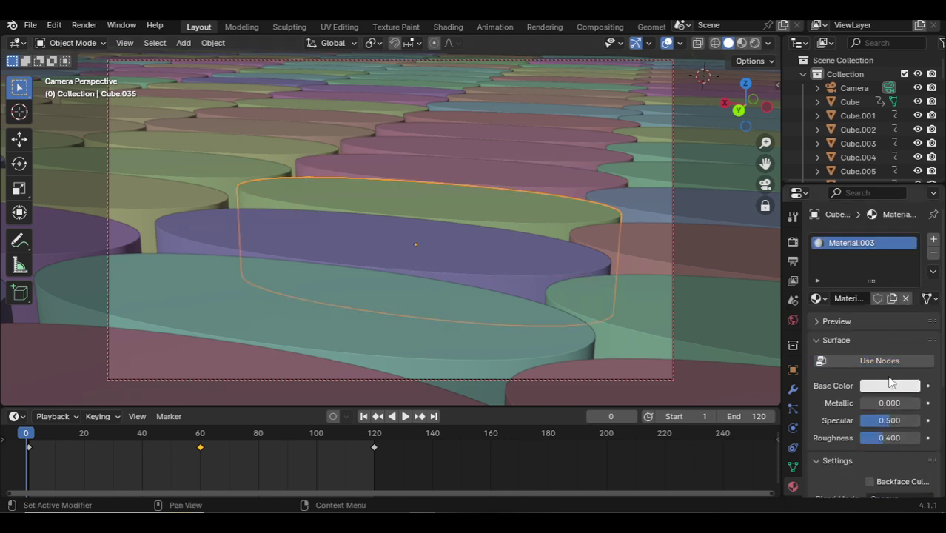
{"action": "left_click", "coordinate": [888, 387]}
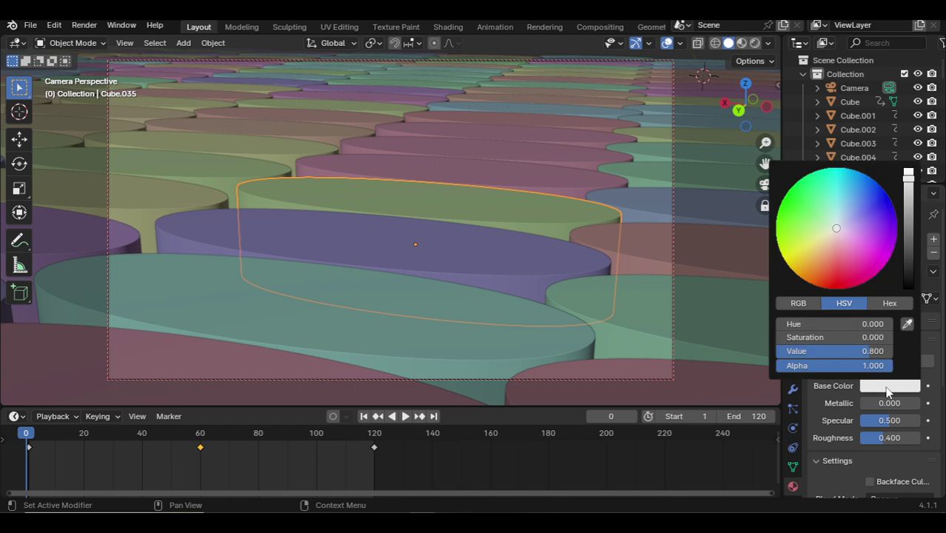
{"action": "left_click", "coordinate": [783, 260]}
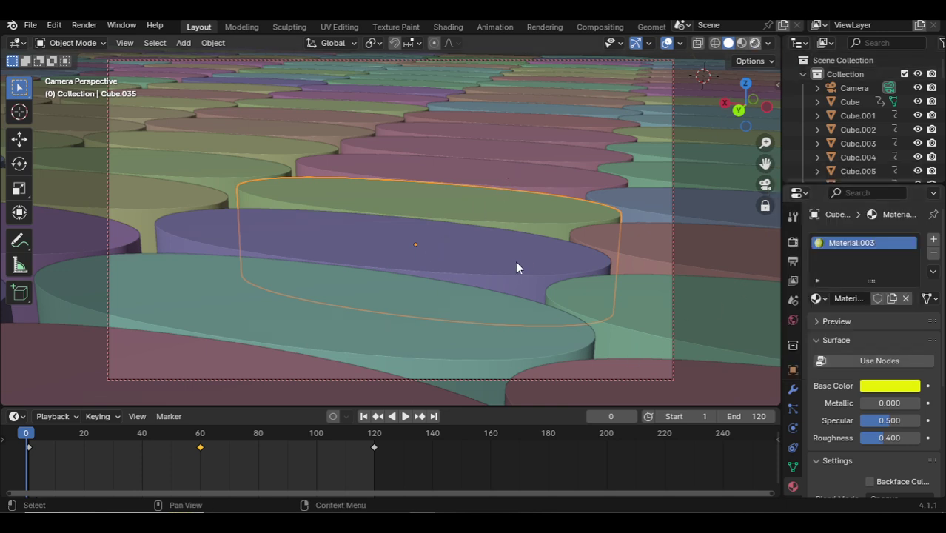
- Switch the viewport to Rendered shading and add a Sun light from the top view
{"action": "key", "text": "z"}
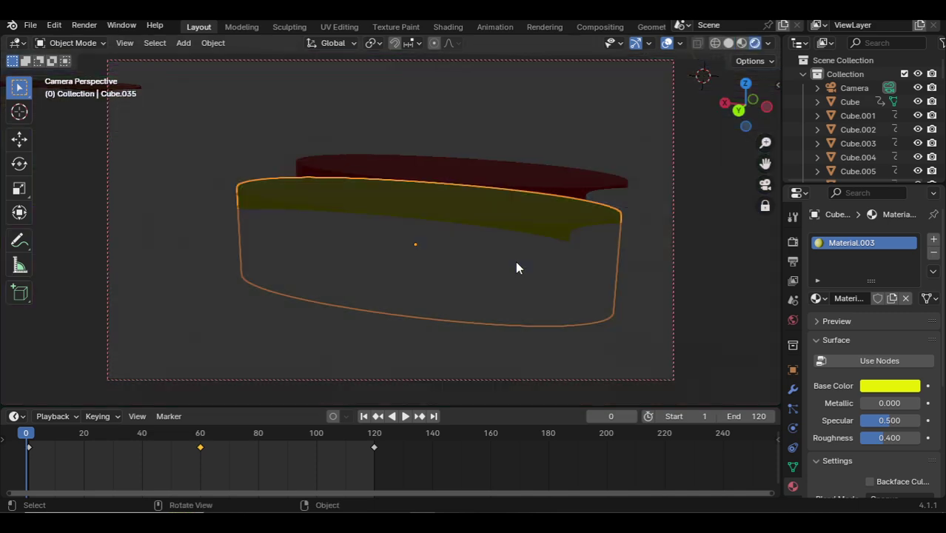
{"action": "key", "text": "KP_7"}
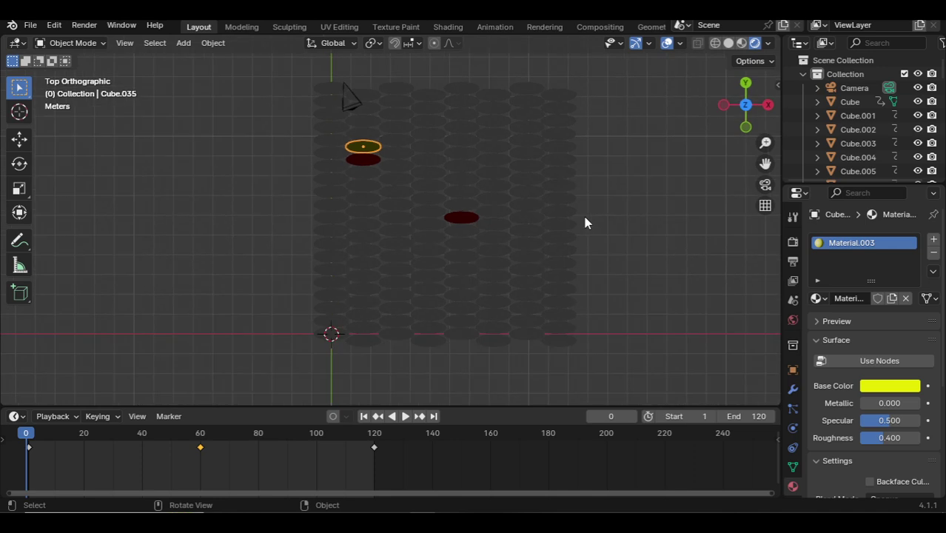
{"action": "key", "text": "shift+a"}
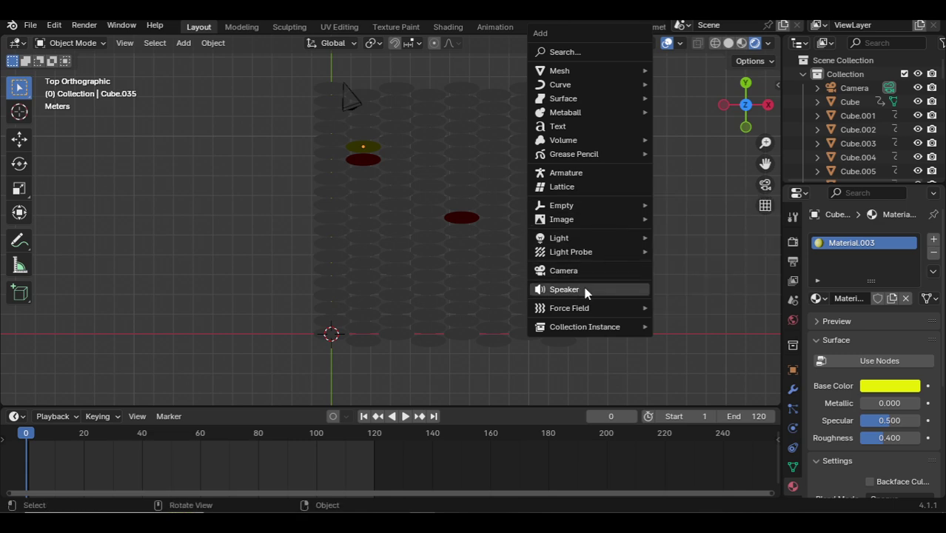
{"action": "mouse_move", "coordinate": [559, 237]}
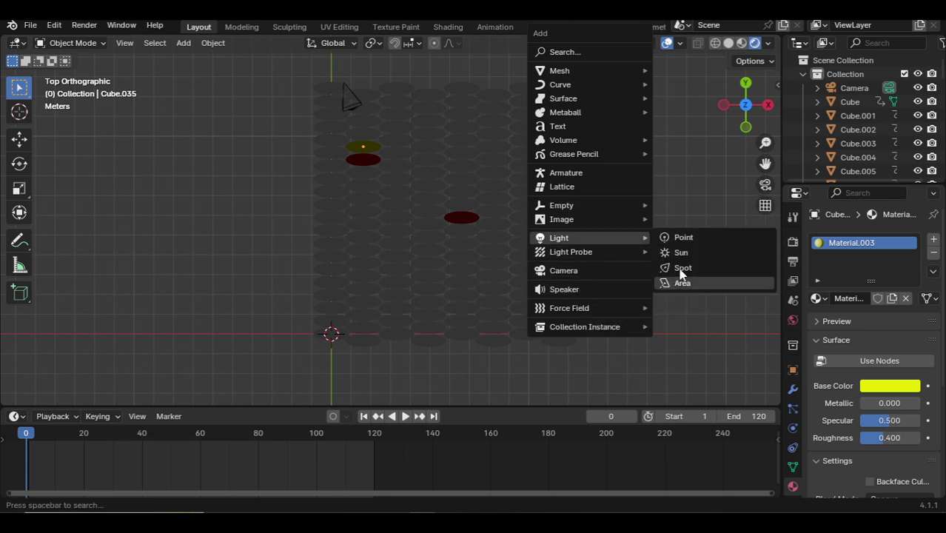
{"action": "left_click", "coordinate": [681, 253]}
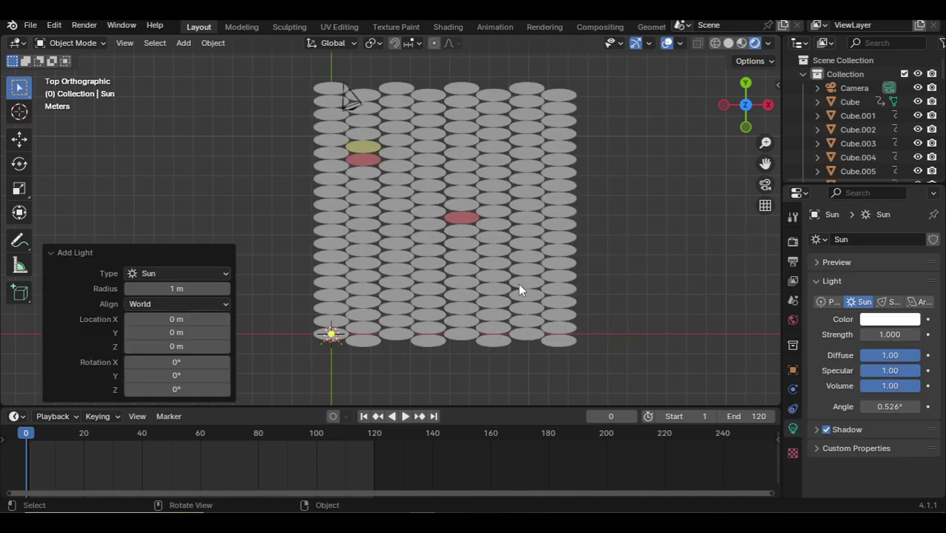
{"action": "key", "text": "KP_0"}
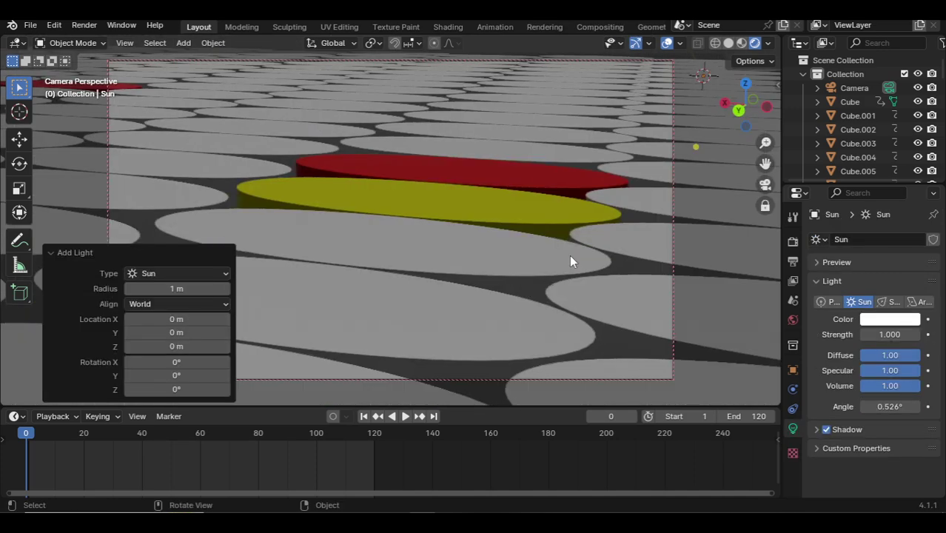
- Rotate the Sun light 24.7° around Z and check the lighting through the camera
{"action": "key", "text": "KP_7"}
{"action": "mouse_move", "coordinate": [562, 237]}
{"action": "middle_mouse_down"}
{"action": "mouse_move", "coordinate": [402, 175]}
{"action": "mouse_move", "coordinate": [374, 124]}
{"action": "mouse_move", "coordinate": [452, 170]}
{"action": "middle_mouse_up"}
{"action": "key", "text": "r"}
{"action": "left_click", "coordinate": [432, 224]}
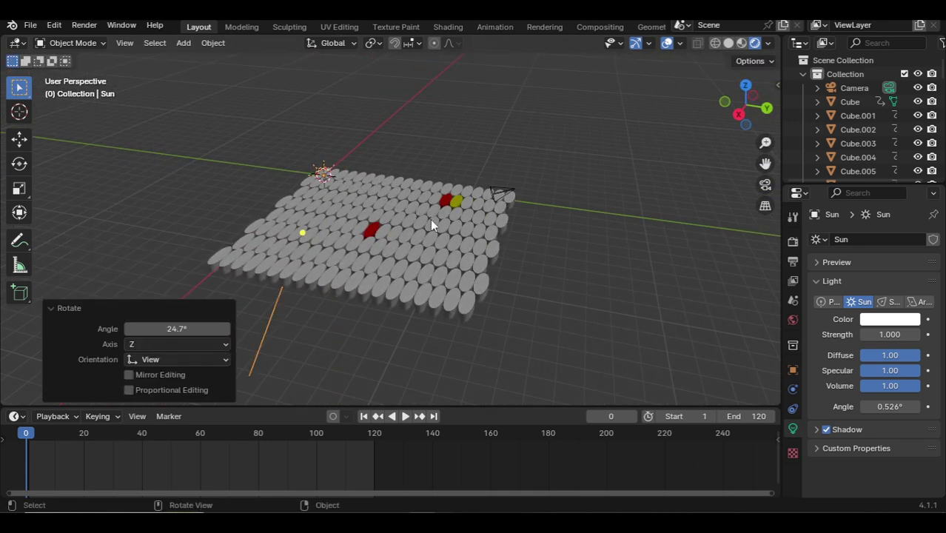
{"action": "key", "text": "KP_0"}
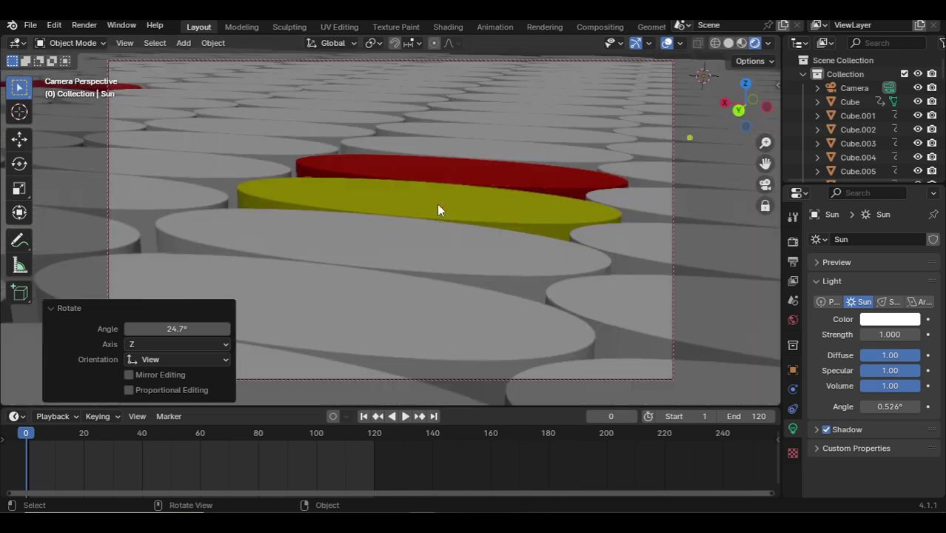
- Give the large front disc a new nodeless material in bright yellow
{"action": "left_click", "coordinate": [421, 254]}
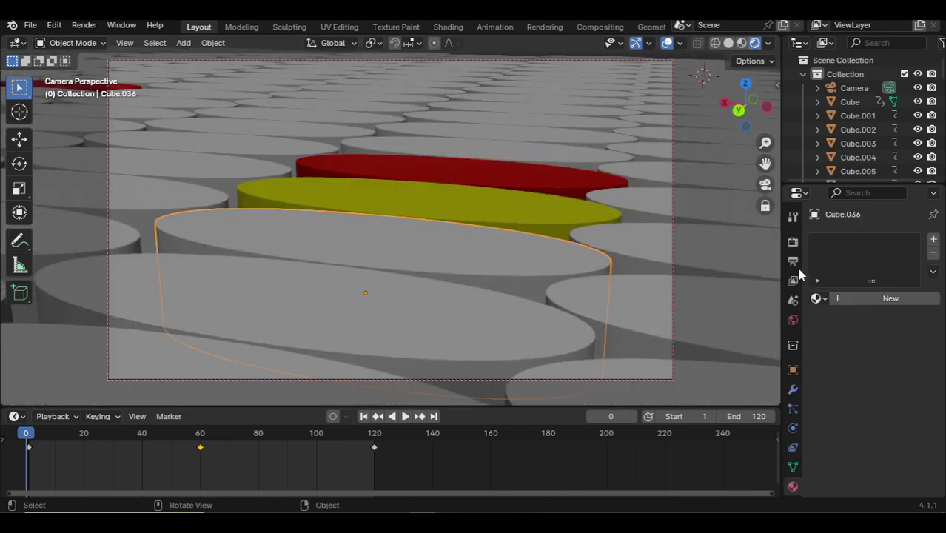
{"action": "left_click", "coordinate": [838, 298]}
{"action": "left_click", "coordinate": [879, 361]}
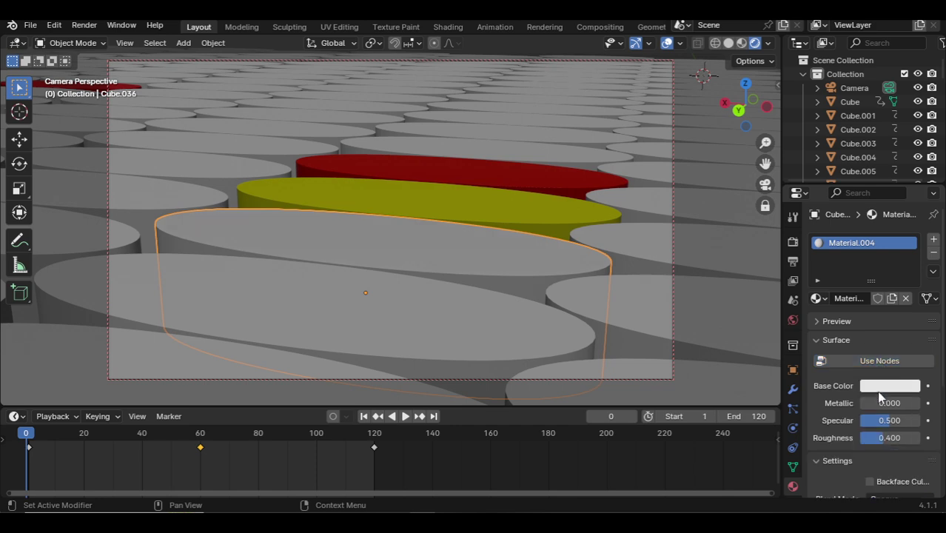
{"action": "left_click", "coordinate": [879, 388]}
{"action": "mouse_move", "coordinate": [844, 241]}
{"action": "left_mouse_down"}
{"action": "mouse_move", "coordinate": [814, 234]}
{"action": "mouse_move", "coordinate": [784, 257]}
{"action": "left_mouse_up"}
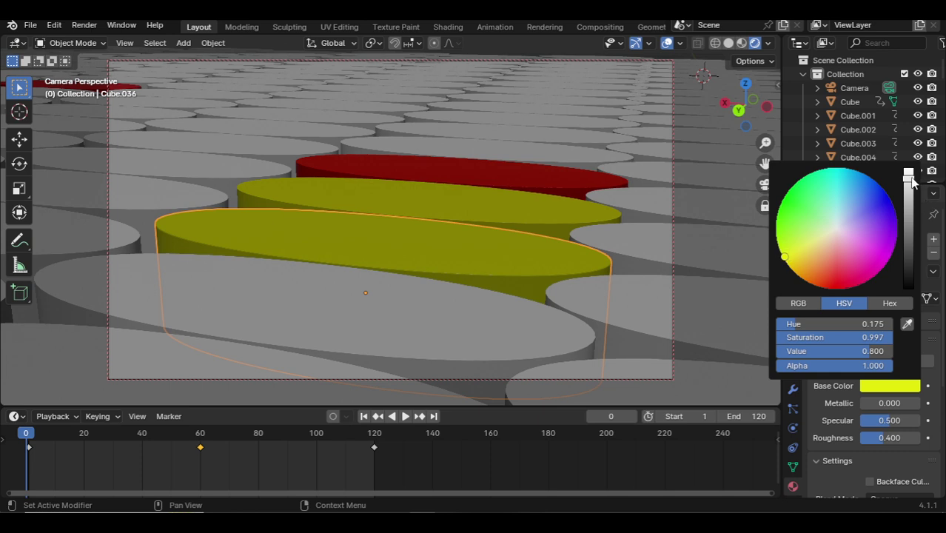
{"action": "left_click_drag", "start_coordinate": [911, 183], "coordinate": [912, 172]}
- Give the disc on the right a new nodeless pink material
{"action": "left_click", "coordinate": [669, 232]}
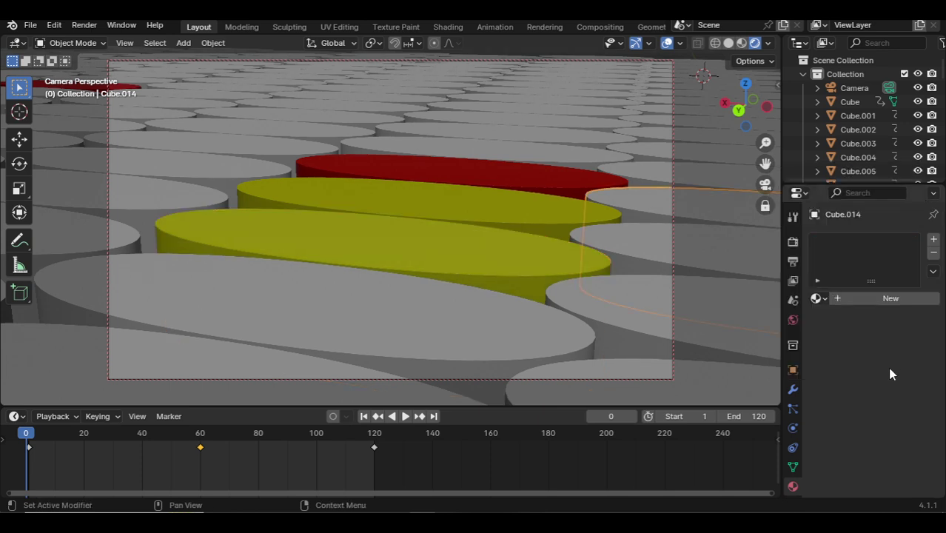
{"action": "left_click", "coordinate": [882, 298]}
{"action": "left_click", "coordinate": [863, 367]}
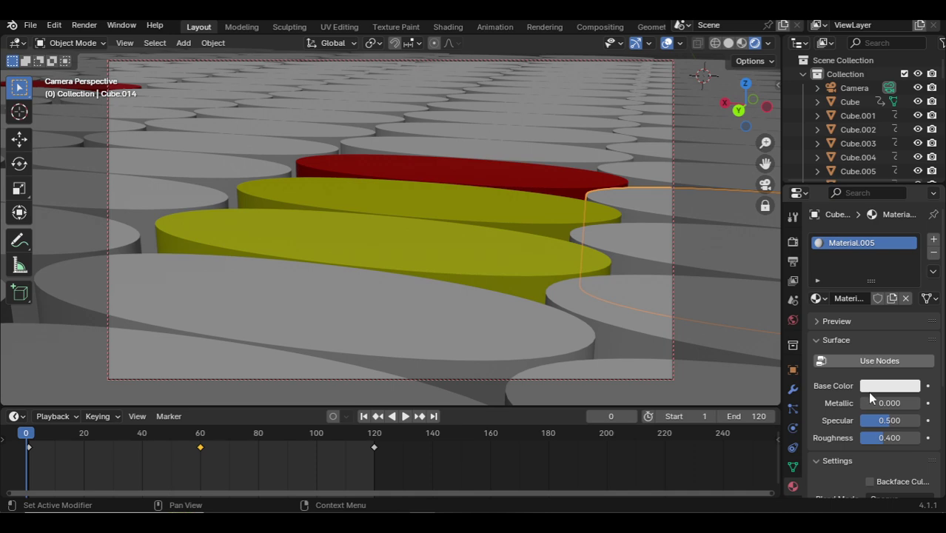
{"action": "left_click", "coordinate": [872, 385]}
{"action": "left_click", "coordinate": [844, 250]}
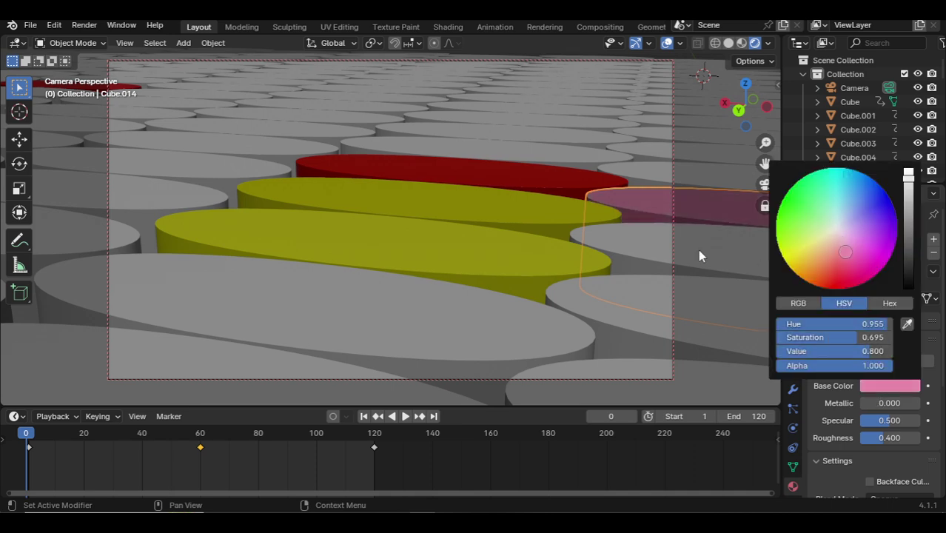
- Give the grey disc beside the pink one a new blue material
{"action": "left_click", "coordinate": [644, 265]}
{"action": "left_click", "coordinate": [875, 300]}
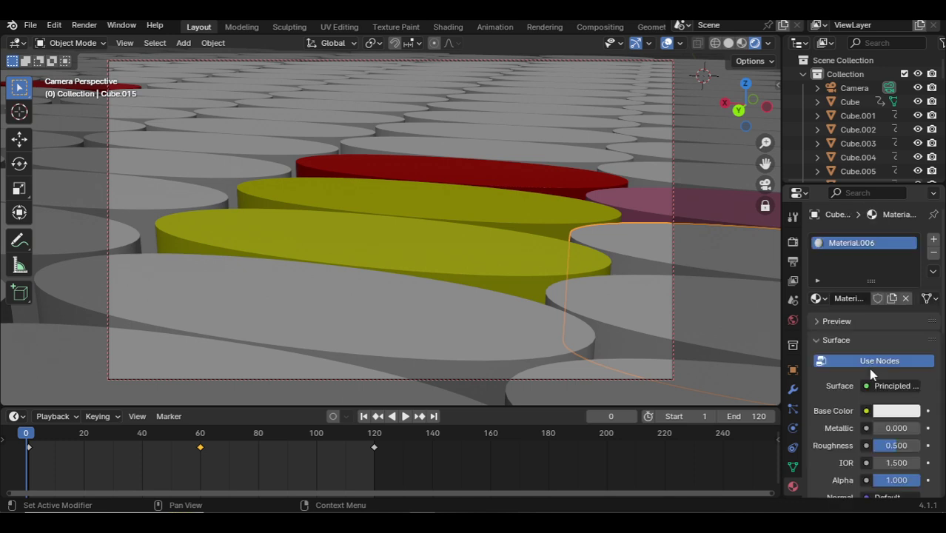
{"action": "left_click", "coordinate": [878, 412]}
{"action": "left_click", "coordinate": [853, 250]}
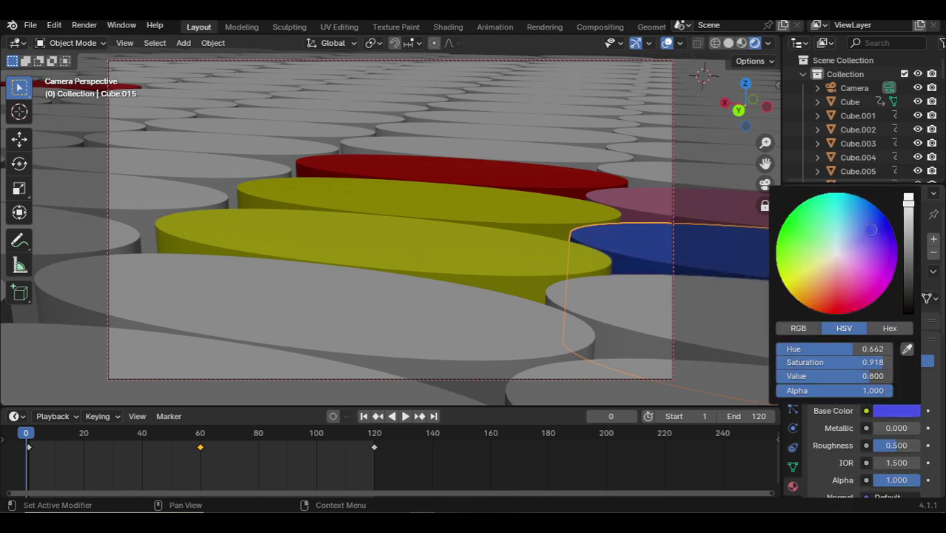
- Give the next grey disc a new magenta-purple material
{"action": "left_click", "coordinate": [609, 326]}
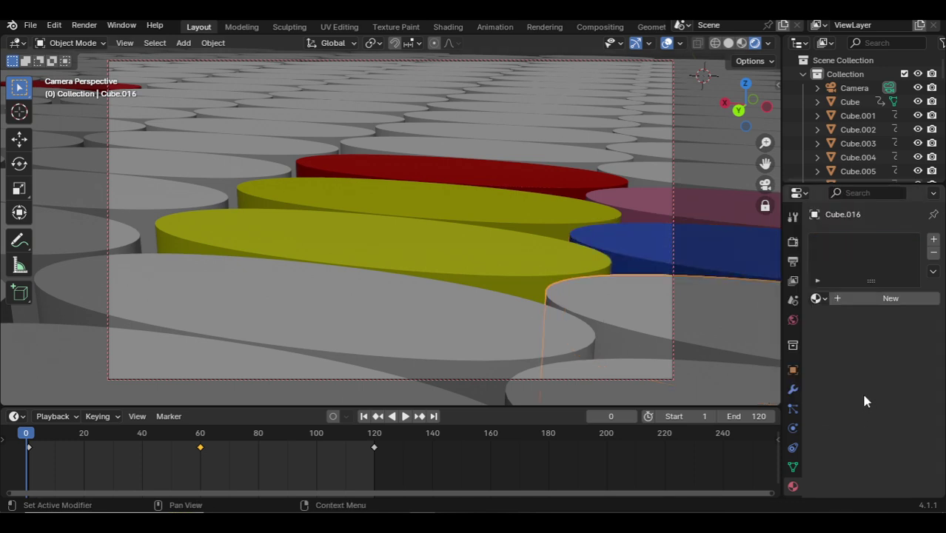
{"action": "left_click", "coordinate": [868, 299]}
{"action": "scroll", "coordinate": [873, 397], "scroll_direction": "down", "scroll_amount": 2}
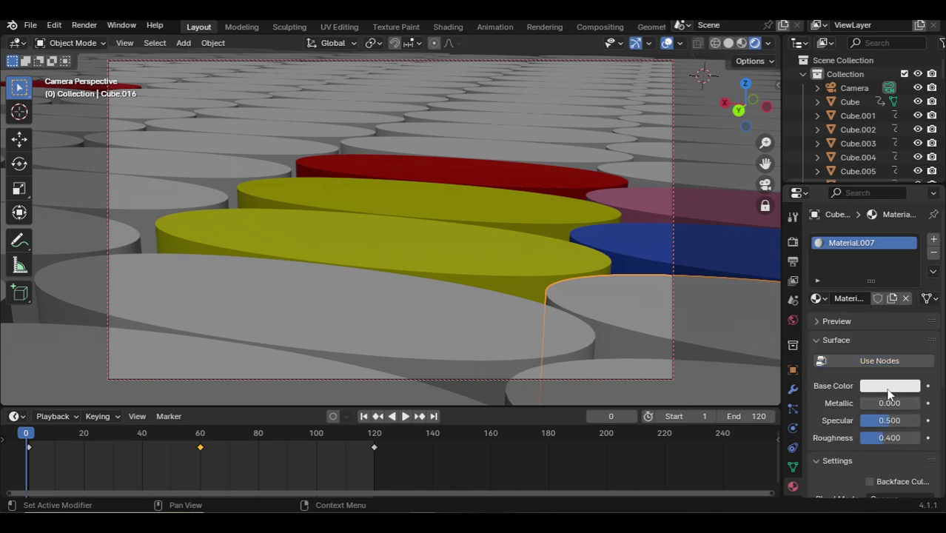
{"action": "left_click", "coordinate": [888, 386]}
{"action": "left_click", "coordinate": [861, 222]}
{"action": "left_click", "coordinate": [862, 247]}
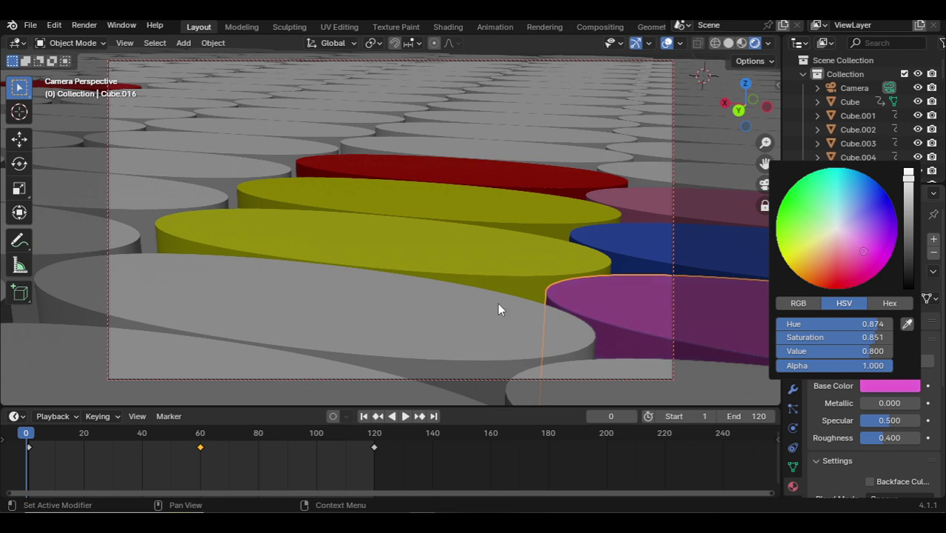
- Give the large grey front disc a new red material
{"action": "left_click", "coordinate": [449, 335]}
{"action": "left_click", "coordinate": [866, 298]}
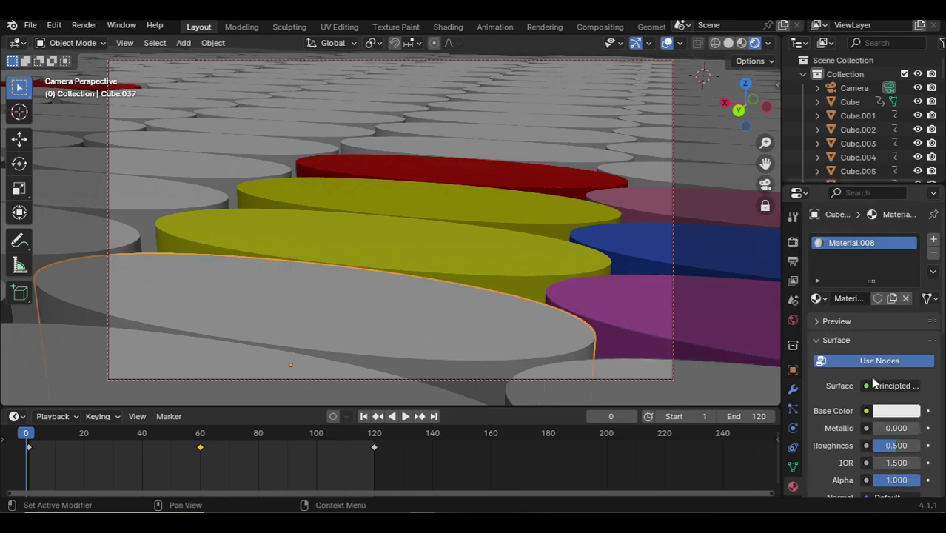
{"action": "scroll", "coordinate": [877, 374], "scroll_direction": "down", "scroll_amount": 2}
{"action": "left_click", "coordinate": [881, 384]}
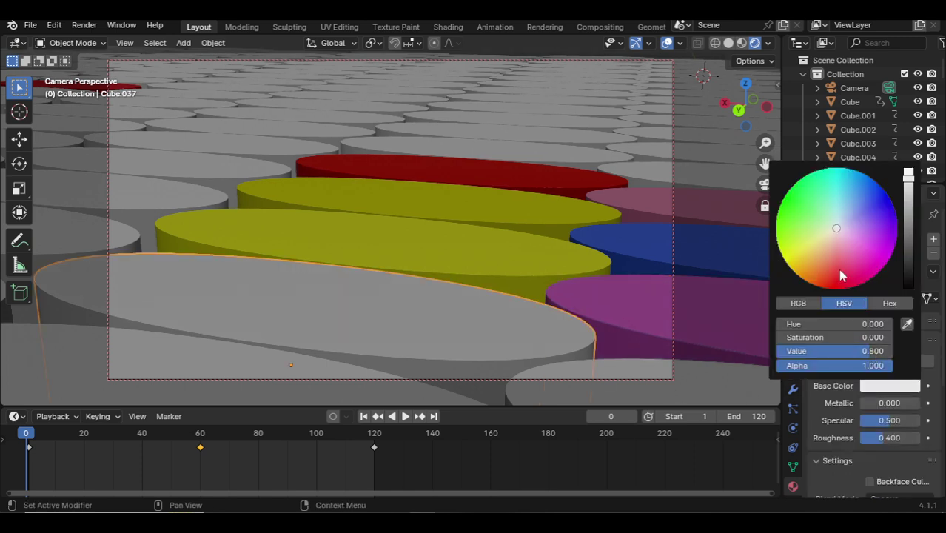
{"action": "left_click", "coordinate": [837, 269]}
- Give the grey disc in front of the red one an orange-red material
{"action": "left_click", "coordinate": [284, 370]}
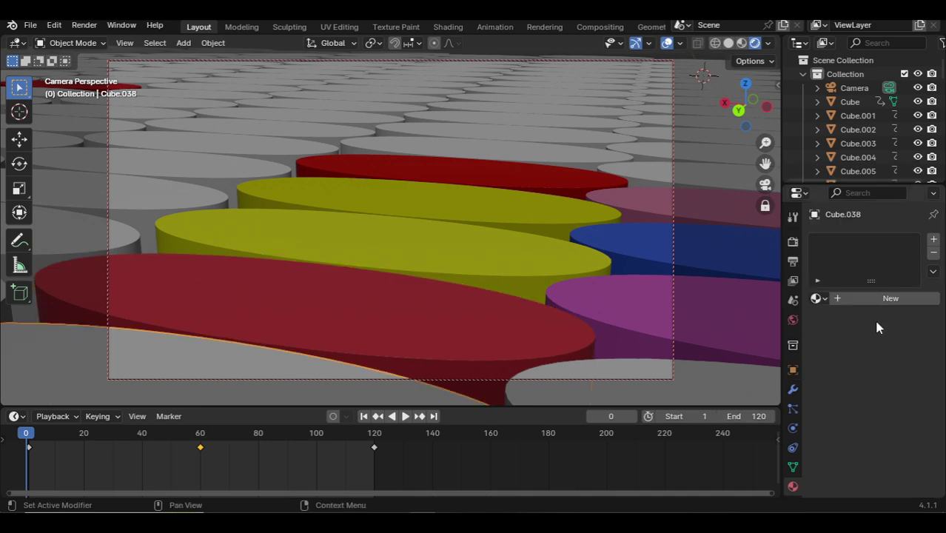
{"action": "left_click", "coordinate": [881, 299]}
{"action": "scroll", "coordinate": [876, 364], "scroll_direction": "down", "scroll_amount": 2}
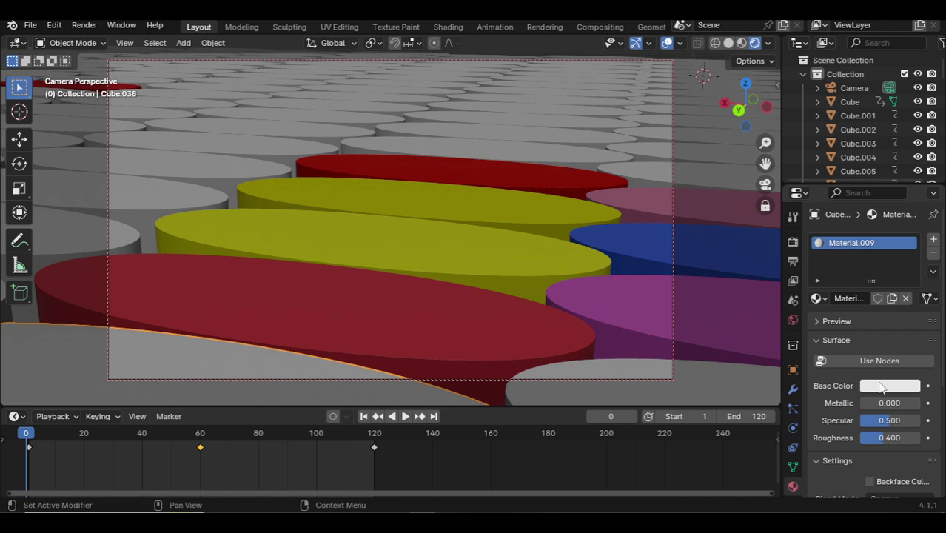
{"action": "left_click", "coordinate": [888, 385]}
{"action": "left_click", "coordinate": [828, 273]}
- Give the lower-right grey disc a new full-brightness green material
{"action": "left_click", "coordinate": [728, 390]}
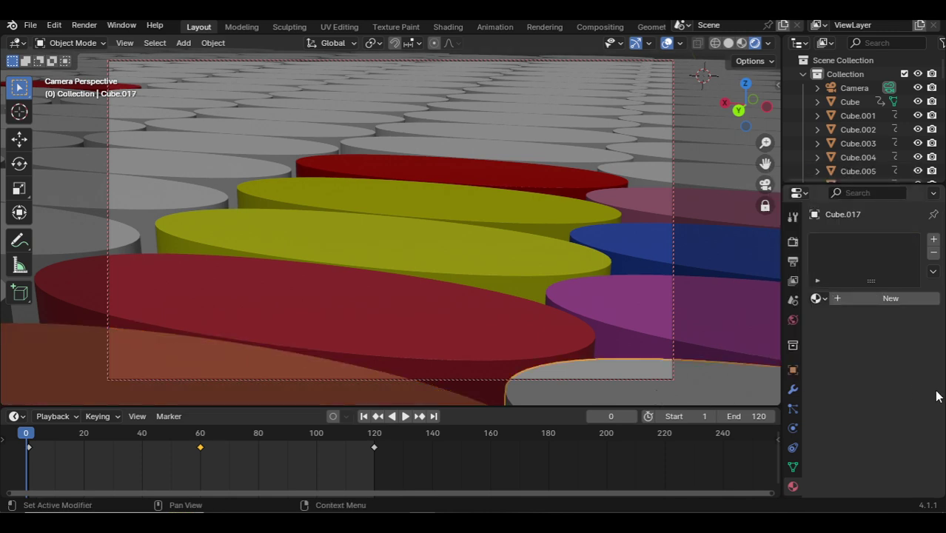
{"action": "left_click", "coordinate": [890, 298]}
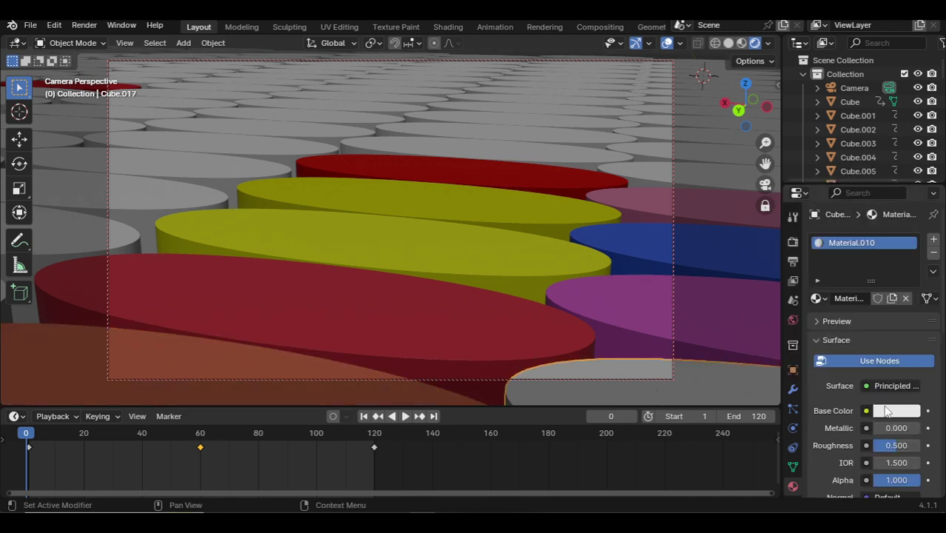
{"action": "left_click", "coordinate": [896, 410]}
{"action": "left_click", "coordinate": [833, 289]}
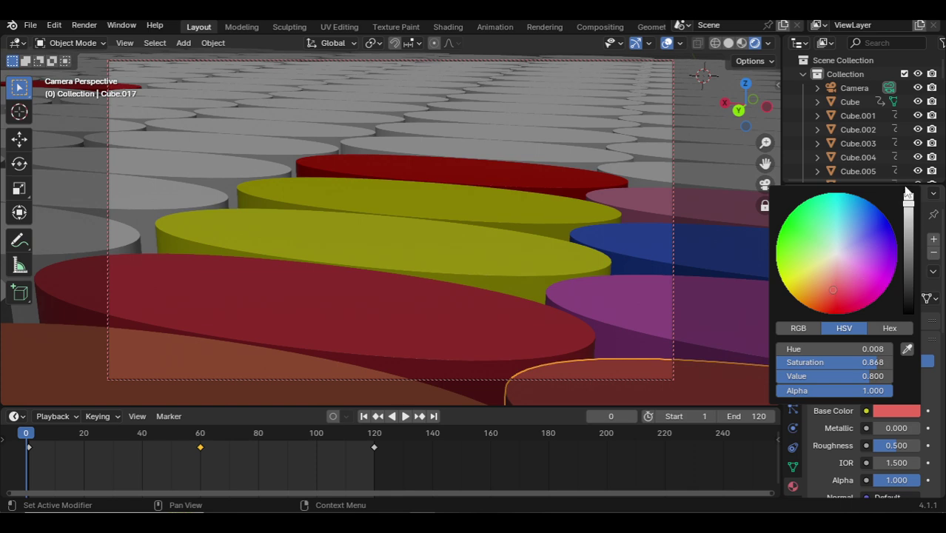
{"action": "left_click_drag", "start_coordinate": [903, 209], "coordinate": [908, 194]}
{"action": "left_click", "coordinate": [809, 249]}
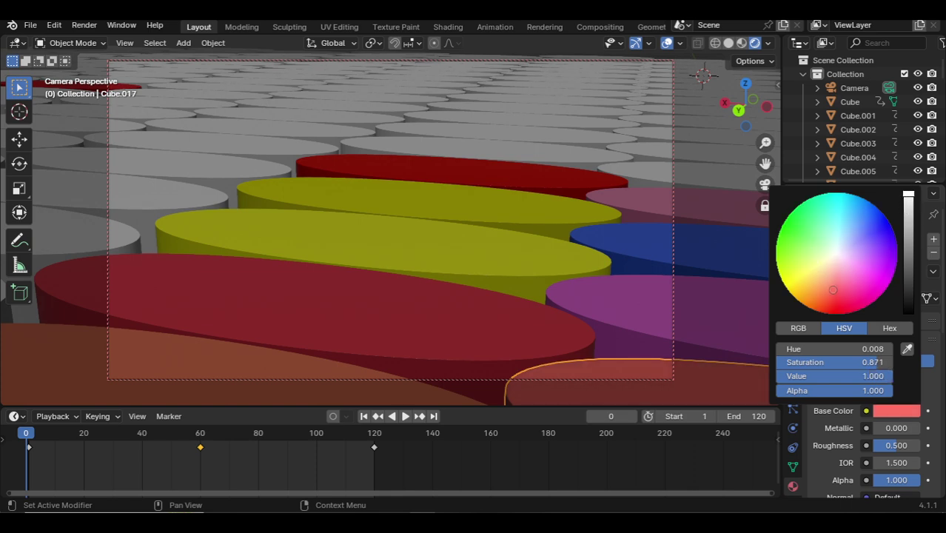
- Give the left-edge grey disc a new nodeless blue material
{"action": "left_click", "coordinate": [442, 302]}
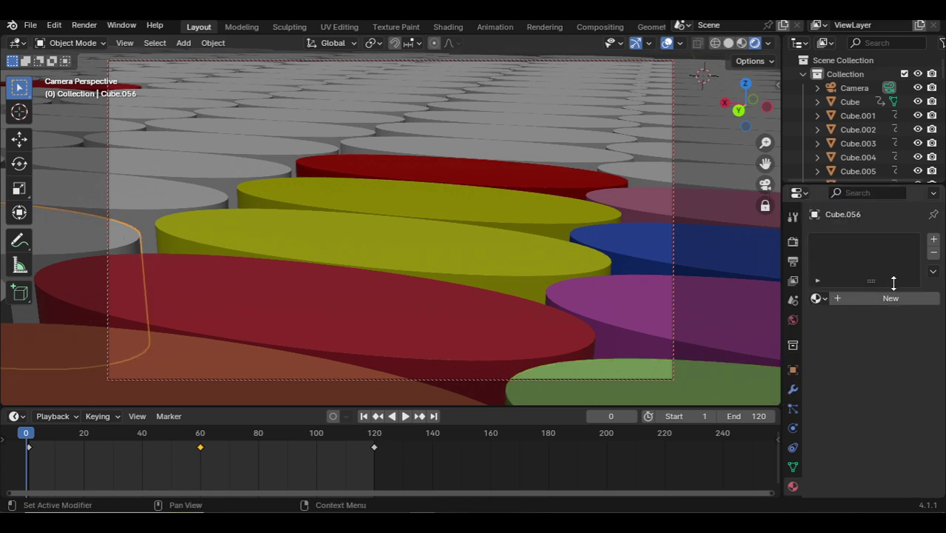
{"action": "left_click", "coordinate": [881, 298]}
{"action": "left_click", "coordinate": [884, 361]}
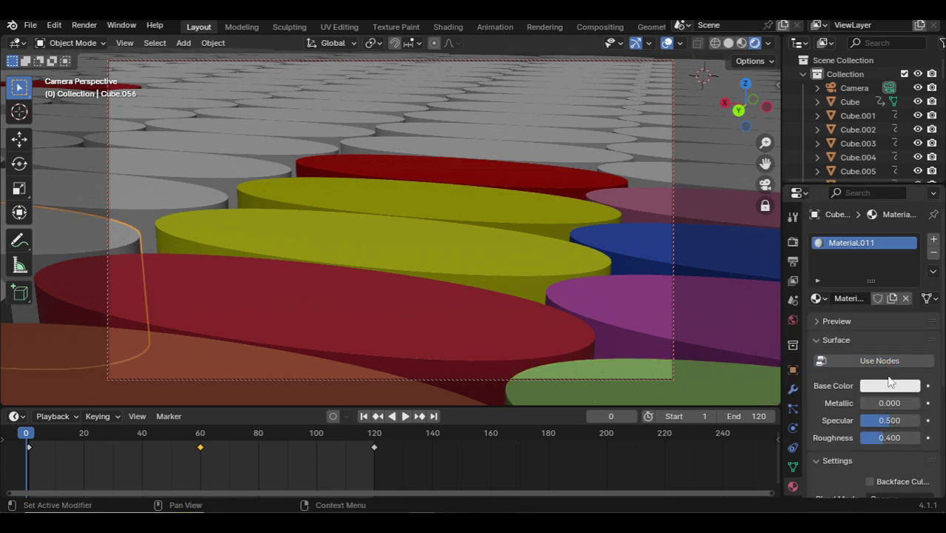
{"action": "left_click", "coordinate": [888, 386]}
{"action": "left_click", "coordinate": [853, 211]}
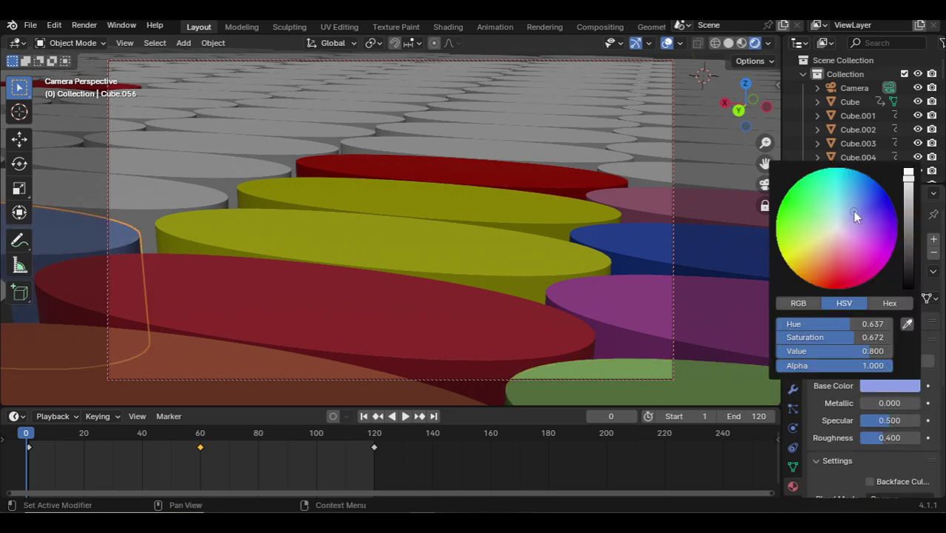
- Give the grey disc behind the blue one a nodeless light-blue material
{"action": "left_click", "coordinate": [169, 186]}
{"action": "left_click", "coordinate": [877, 299]}
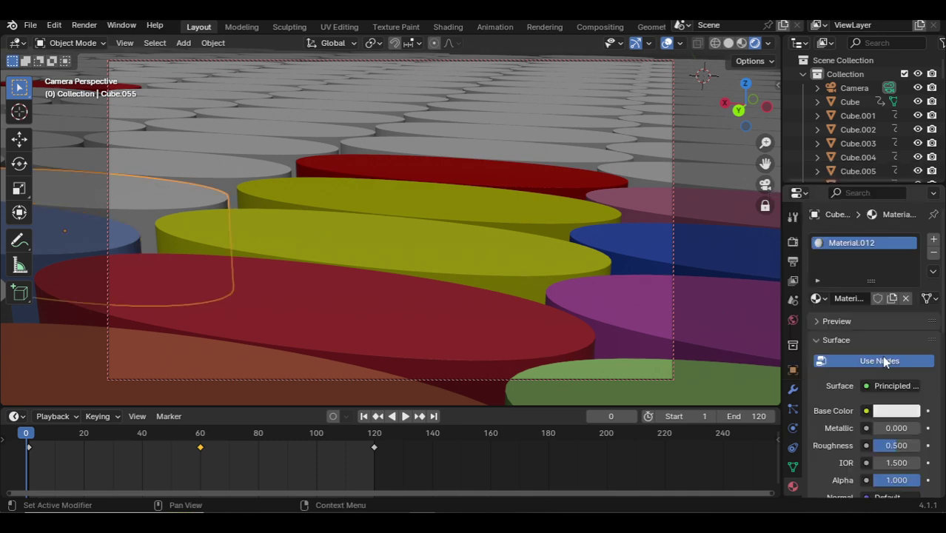
{"action": "left_click", "coordinate": [881, 360]}
{"action": "left_click", "coordinate": [888, 385]}
{"action": "left_click", "coordinate": [848, 211]}
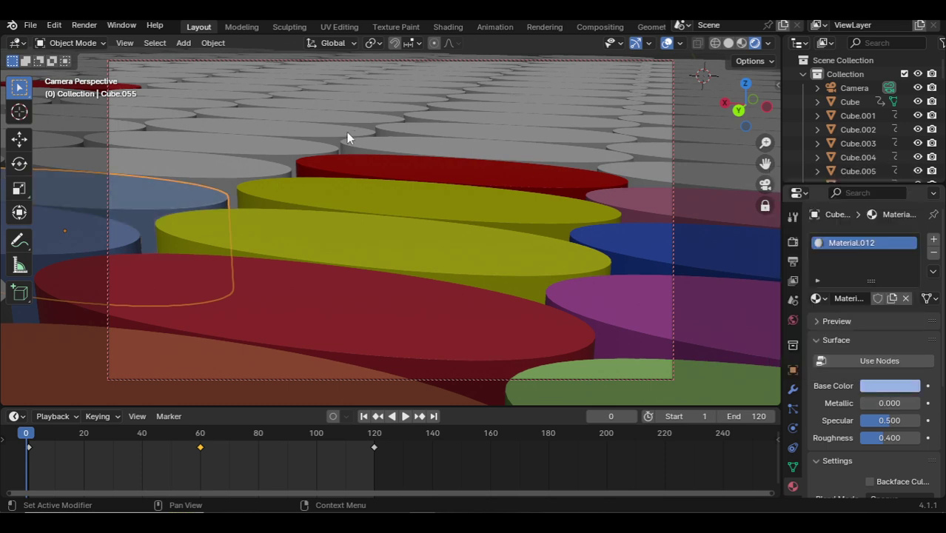
- Give the back-left grey disc a nodeless purple material
{"action": "left_click", "coordinate": [296, 156]}
{"action": "left_click", "coordinate": [851, 298]}
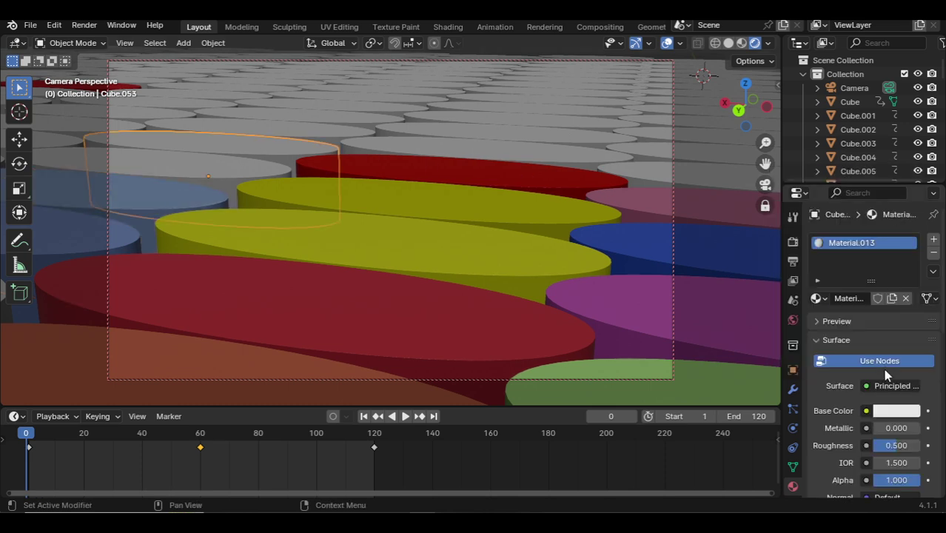
{"action": "left_click", "coordinate": [881, 360]}
{"action": "left_click", "coordinate": [882, 385]}
{"action": "left_click", "coordinate": [855, 218]}
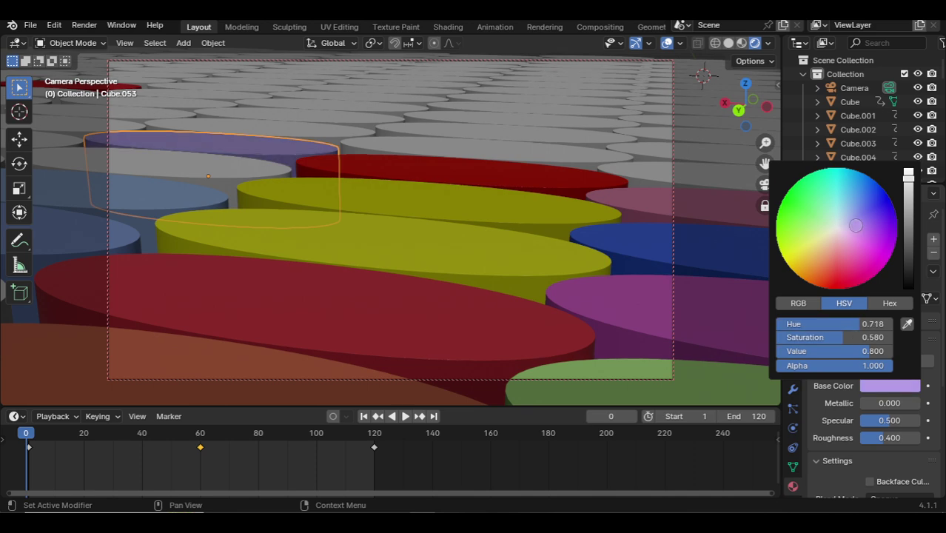
- Give another back-left grey disc its own nodeless purple material
{"action": "left_click", "coordinate": [251, 171]}
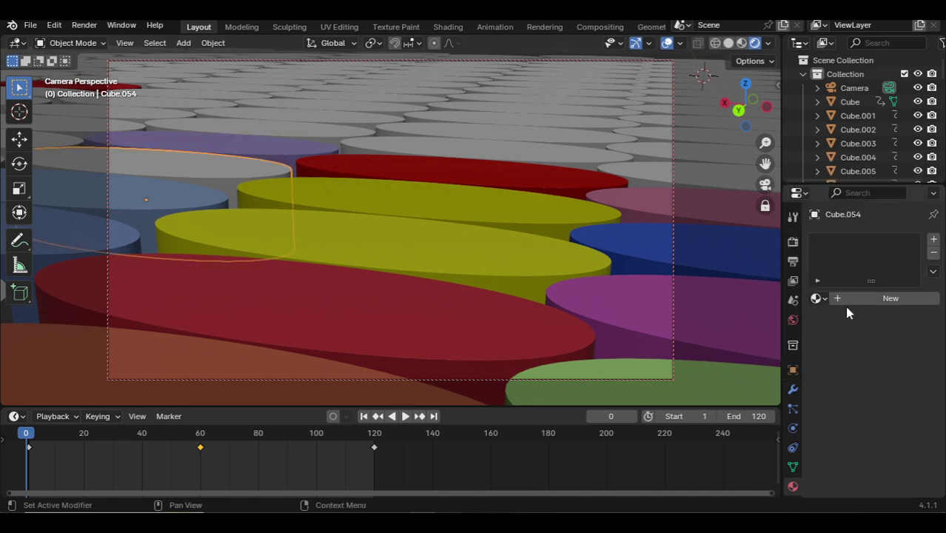
{"action": "left_click", "coordinate": [888, 298]}
{"action": "left_click", "coordinate": [888, 360]}
{"action": "left_click", "coordinate": [896, 388]}
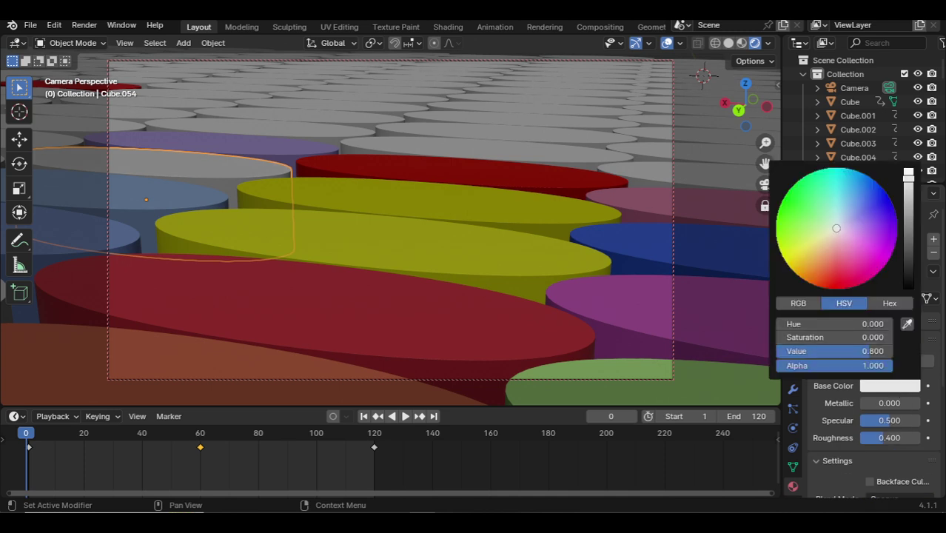
{"action": "left_click", "coordinate": [876, 232]}
- Give the grey disc behind the red one a nodeless blue-violet material
{"action": "left_click", "coordinate": [560, 171]}
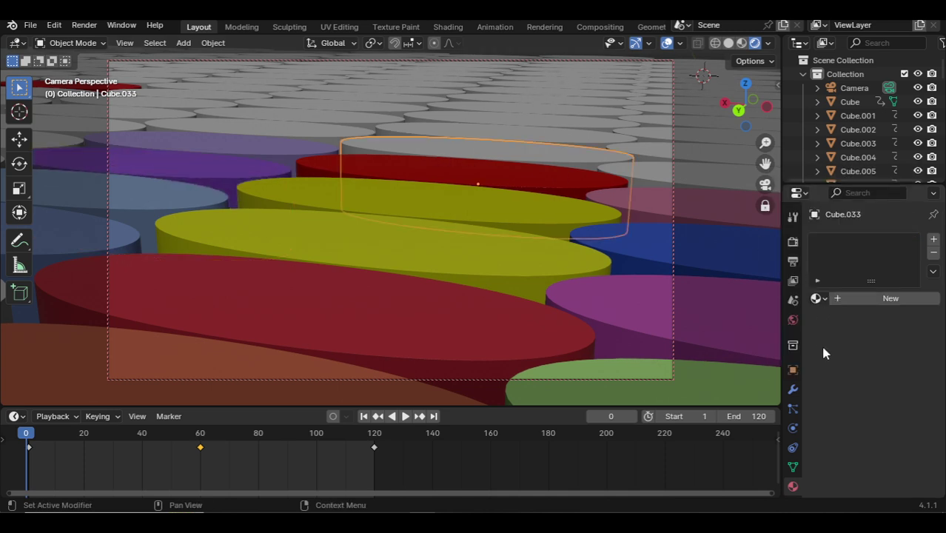
{"action": "left_click", "coordinate": [869, 299]}
{"action": "left_click", "coordinate": [891, 361]}
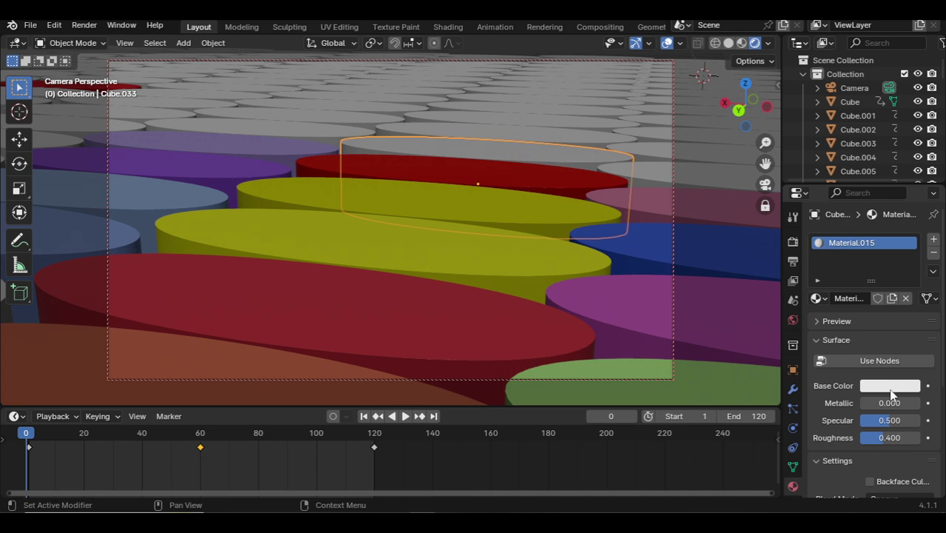
{"action": "left_click", "coordinate": [889, 386]}
{"action": "left_click", "coordinate": [870, 228]}
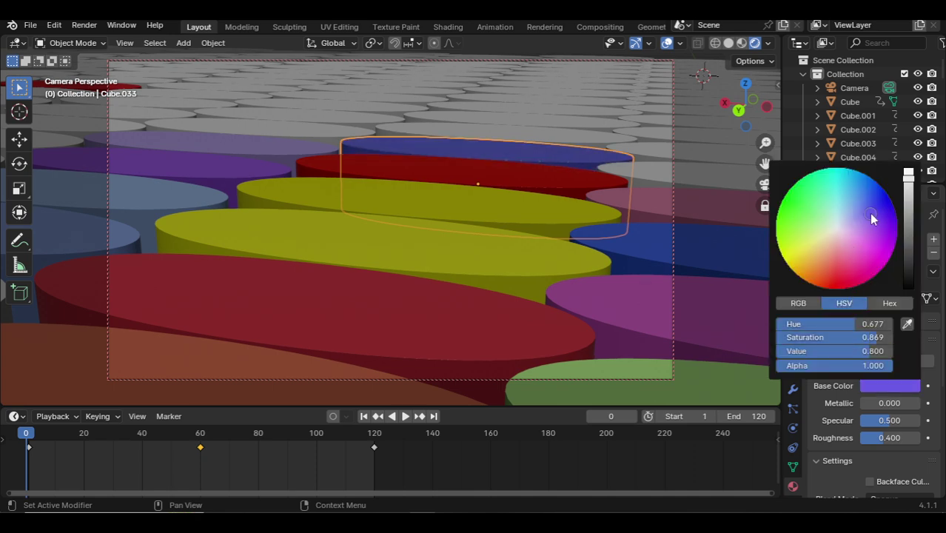
- Give the grey disc further back a nodeless blue material
{"action": "left_click", "coordinate": [319, 119]}
{"action": "left_click", "coordinate": [862, 299]}
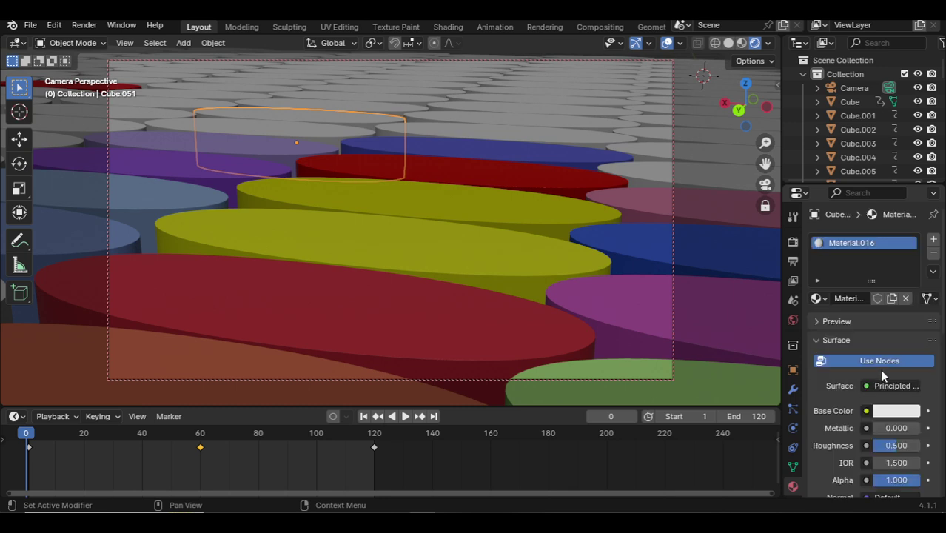
{"action": "left_click", "coordinate": [879, 361]}
{"action": "left_click", "coordinate": [891, 387]}
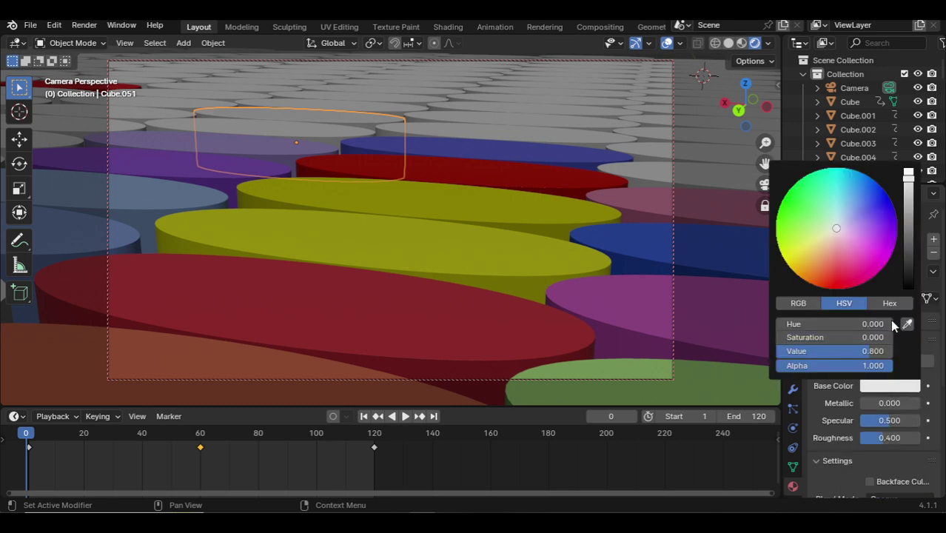
{"action": "left_click", "coordinate": [882, 222]}
- Give the next back disc a new nodeless material in full-brightness yellow
{"action": "left_click", "coordinate": [256, 157]}
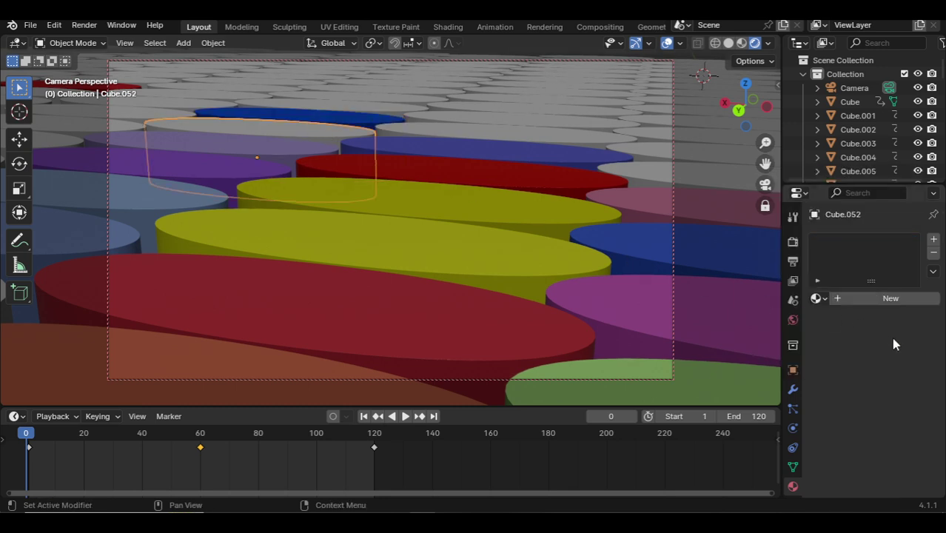
{"action": "left_click", "coordinate": [891, 294]}
{"action": "left_click", "coordinate": [888, 409]}
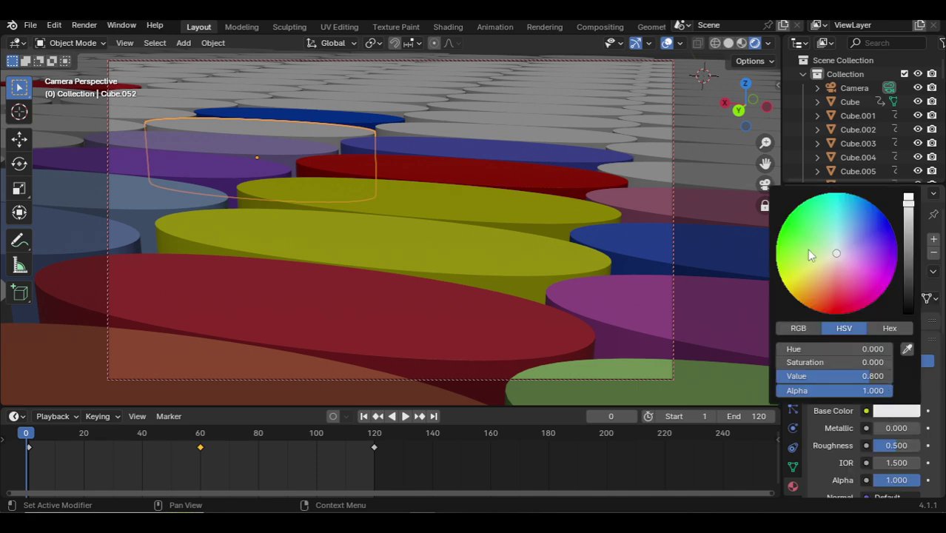
{"action": "left_click", "coordinate": [778, 272]}
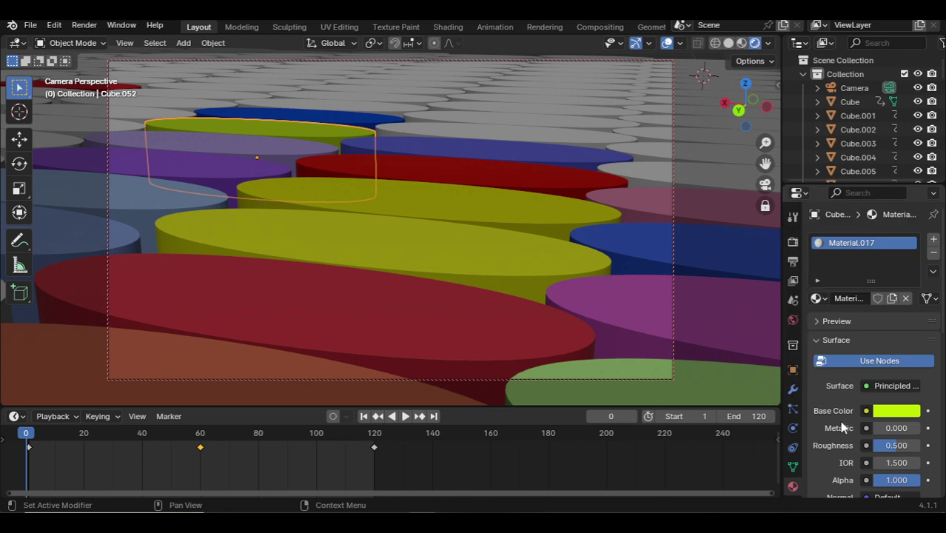
{"action": "left_click", "coordinate": [851, 363]}
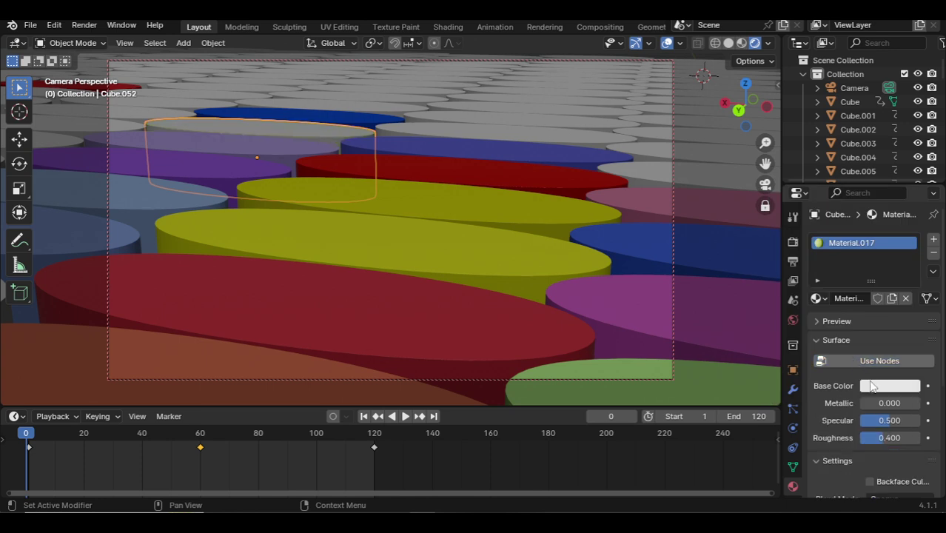
{"action": "left_click", "coordinate": [877, 386]}
{"action": "left_click_drag", "start_coordinate": [805, 249], "coordinate": [785, 261]}
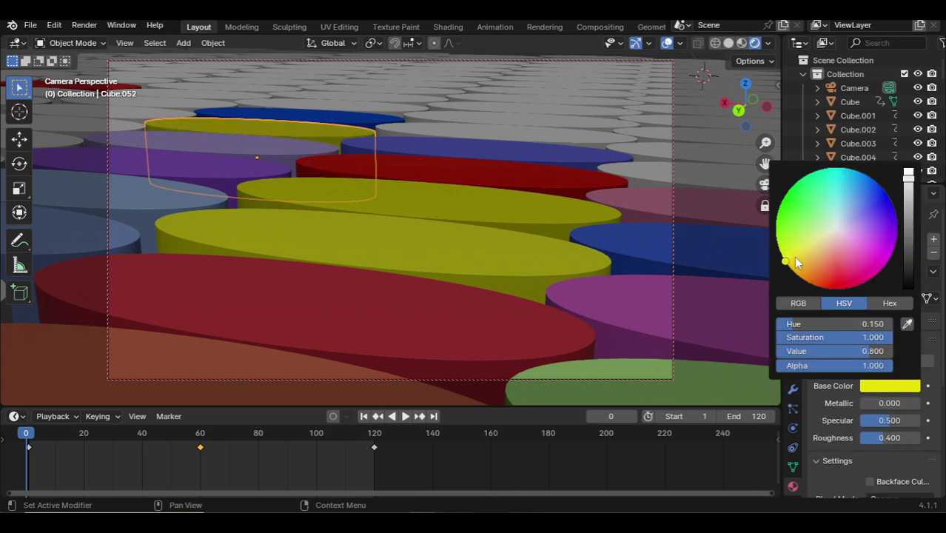
{"action": "left_click", "coordinate": [909, 182]}
{"action": "left_click_drag", "start_coordinate": [912, 185], "coordinate": [909, 172]}
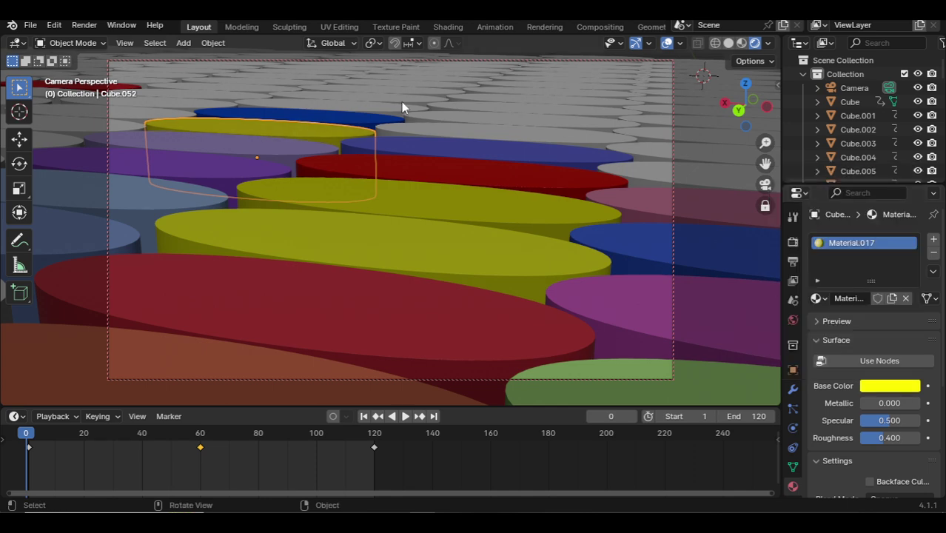
- Give Cube.032 a new nodeless cyan material
{"action": "left_click", "coordinate": [507, 140]}
{"action": "left_click", "coordinate": [876, 298]}
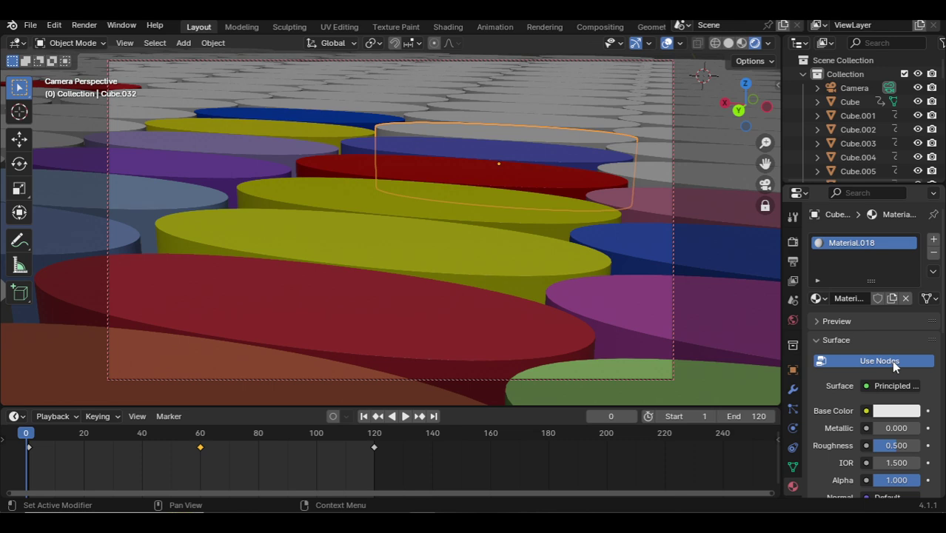
{"action": "left_click", "coordinate": [891, 360]}
{"action": "left_click", "coordinate": [894, 387]}
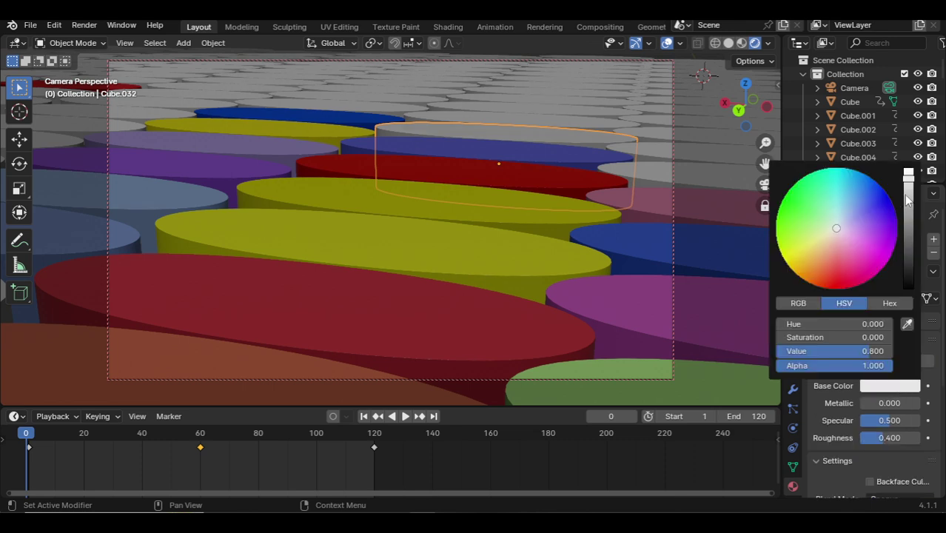
{"action": "left_click", "coordinate": [846, 195]}
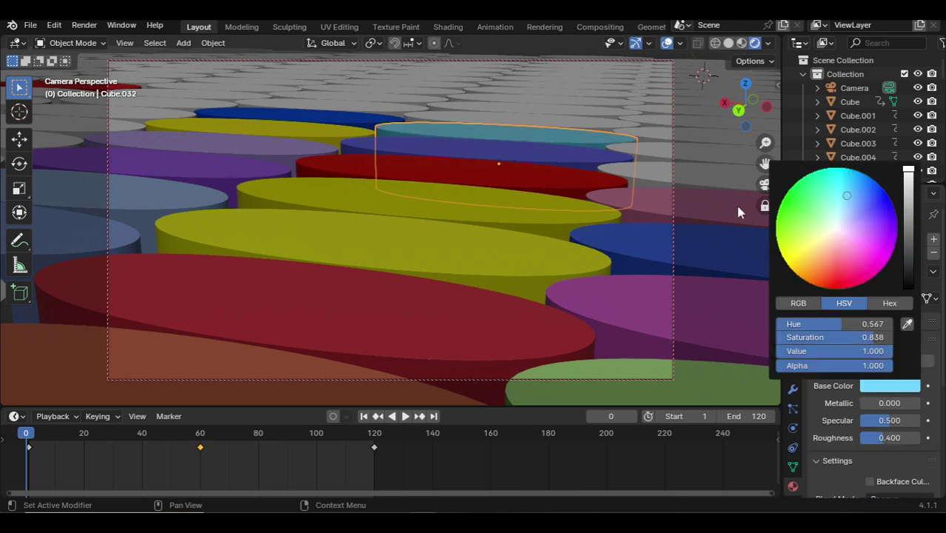
- Give Cube.031 a new nodeless purple material
{"action": "left_click", "coordinate": [611, 129]}
{"action": "left_click", "coordinate": [902, 302]}
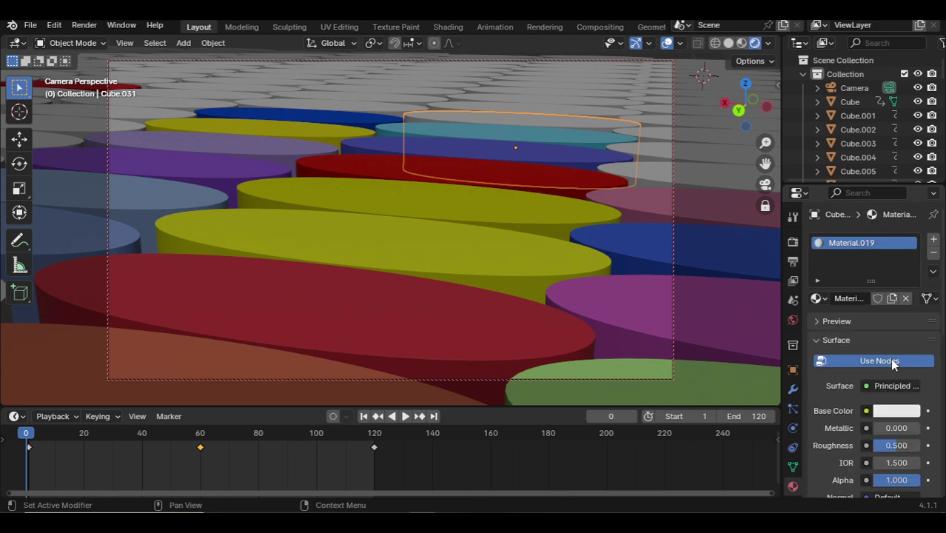
{"action": "left_click", "coordinate": [891, 360]}
{"action": "left_click", "coordinate": [885, 386]}
{"action": "left_click", "coordinate": [882, 222]}
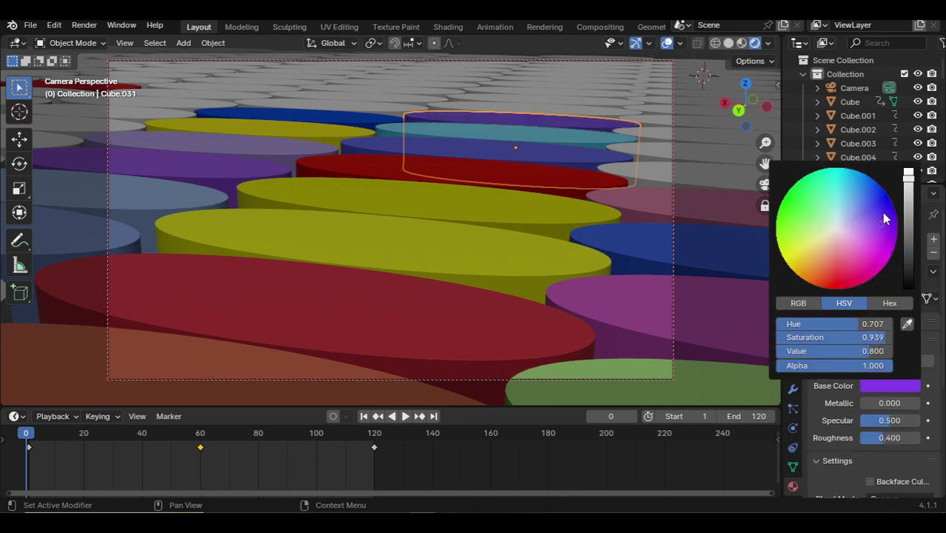
- Give Cube.012 a new nodeless pink material
{"action": "left_click", "coordinate": [729, 194]}
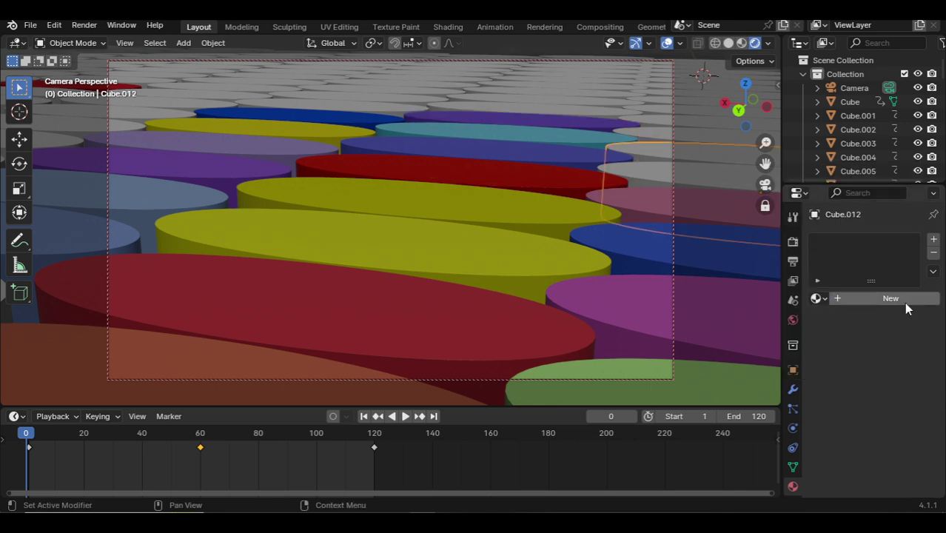
{"action": "left_click", "coordinate": [903, 302]}
{"action": "left_click", "coordinate": [887, 360]}
{"action": "left_click", "coordinate": [889, 386]}
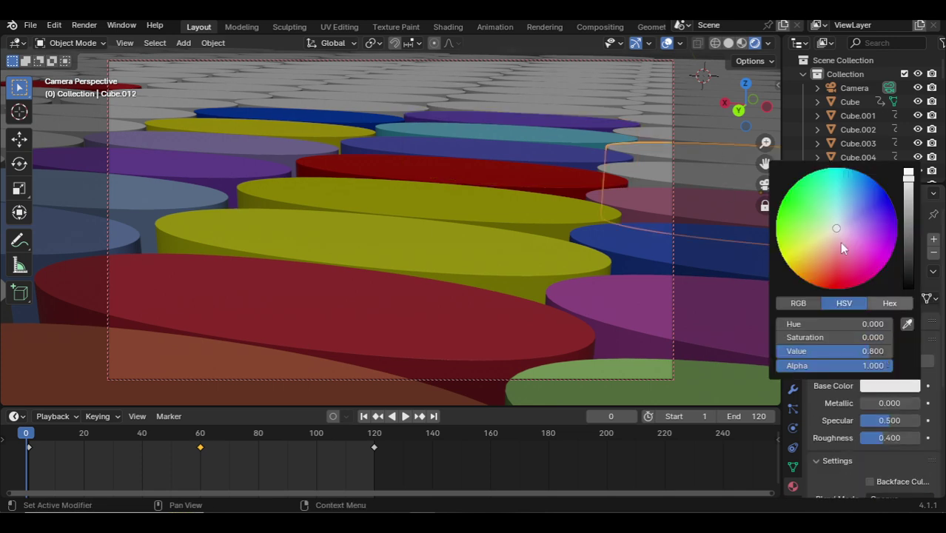
{"action": "left_click", "coordinate": [839, 241]}
- Give Cube.013 a new nodeless material with a pasted lavender base colour
{"action": "left_click", "coordinate": [710, 194]}
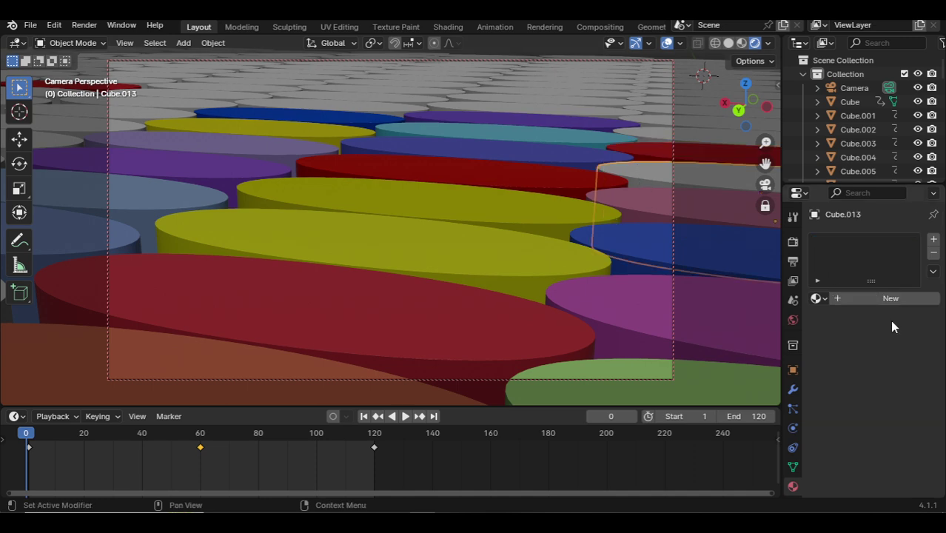
{"action": "left_click", "coordinate": [895, 307]}
{"action": "left_click", "coordinate": [893, 362]}
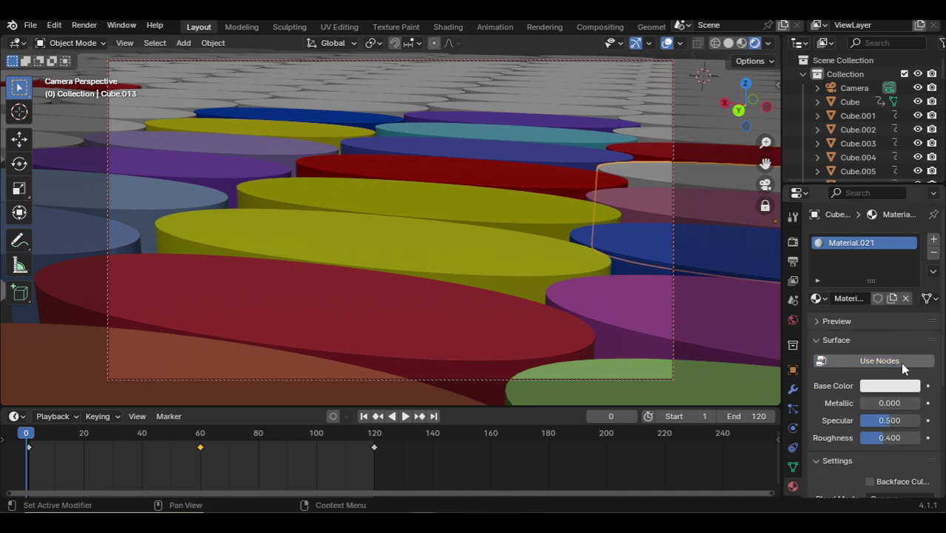
{"action": "left_click", "coordinate": [896, 386]}
{"action": "key", "text": "ctrl+v"}
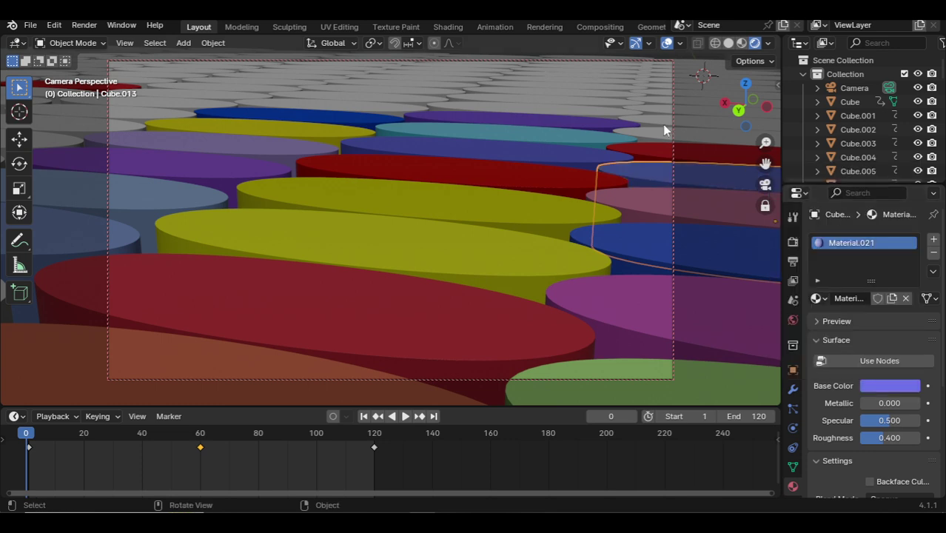
- Give Cube.011 a new nodeless blue material, Material.022, with hue 0.665
{"action": "left_click", "coordinate": [663, 130]}
{"action": "left_click", "coordinate": [886, 297]}
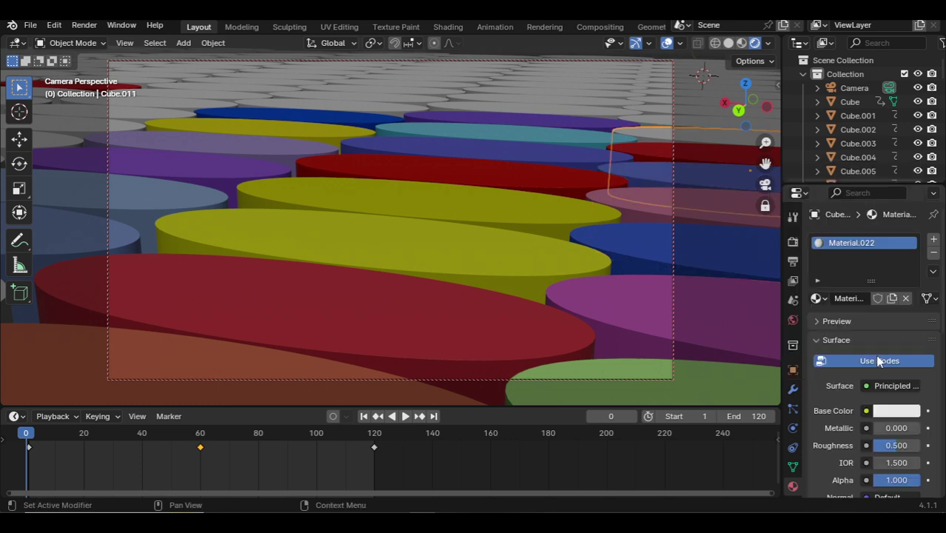
{"action": "left_click", "coordinate": [879, 360]}
{"action": "left_click", "coordinate": [883, 388]}
{"action": "key", "text": "ctrl+v"}
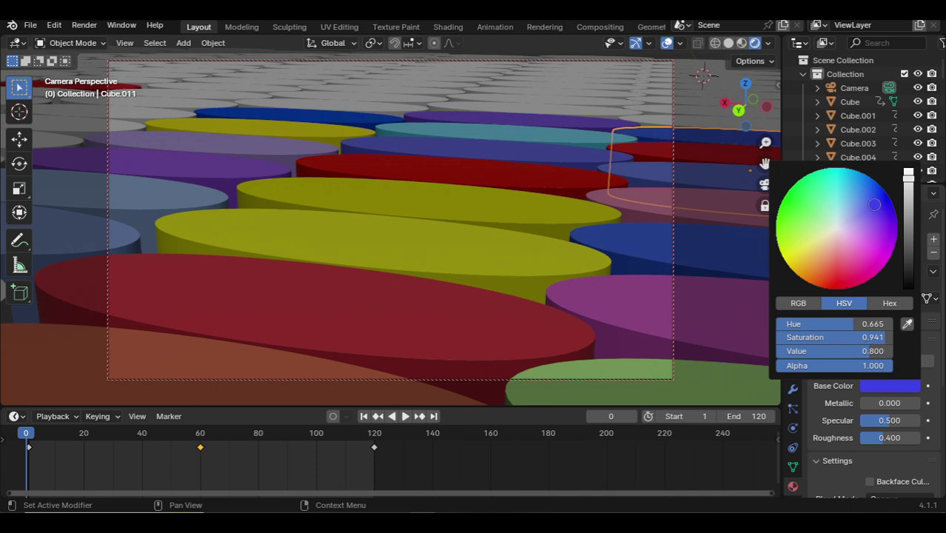
{"action": "left_click", "coordinate": [577, 161]}
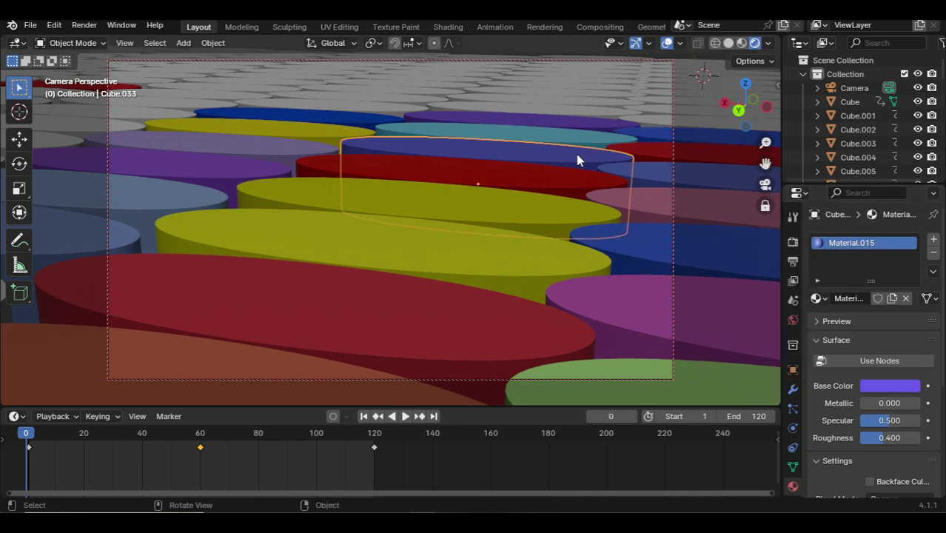
- Give the bottom grey disc a new pinkish-red material, then play the animation through frame 120
{"action": "mouse_move", "coordinate": [565, 165]}
{"action": "middle_mouse_down"}
{"action": "mouse_move", "coordinate": [586, 152]}
{"action": "mouse_move", "coordinate": [566, 179]}
{"action": "mouse_move", "coordinate": [552, 174]}
{"action": "middle_mouse_up"}
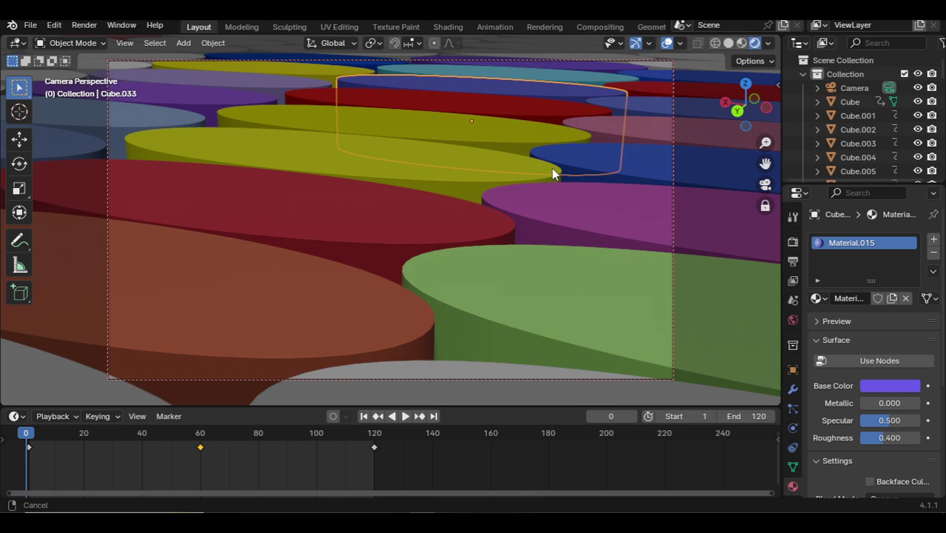
{"action": "left_click", "coordinate": [623, 400]}
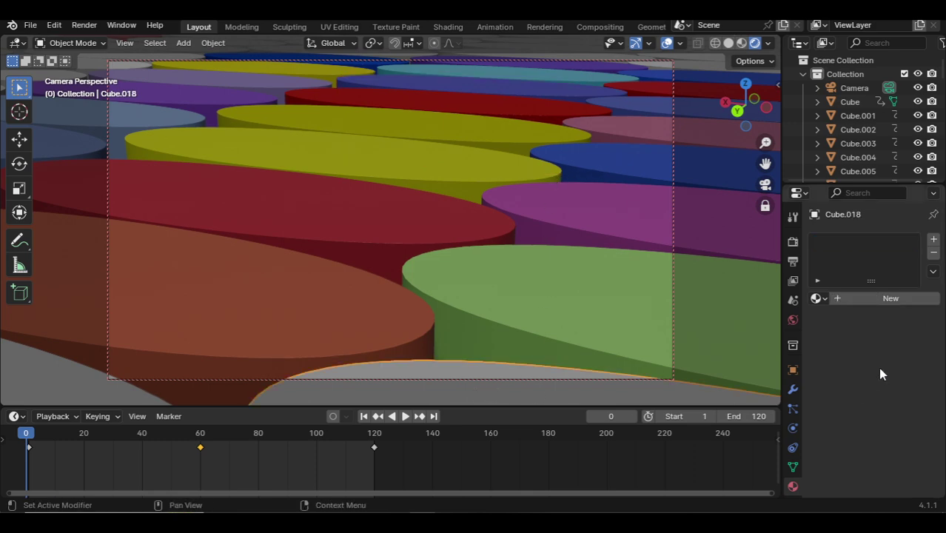
{"action": "left_click", "coordinate": [892, 297]}
{"action": "left_click", "coordinate": [896, 410]}
{"action": "left_click_drag", "start_coordinate": [868, 281], "coordinate": [890, 256]}
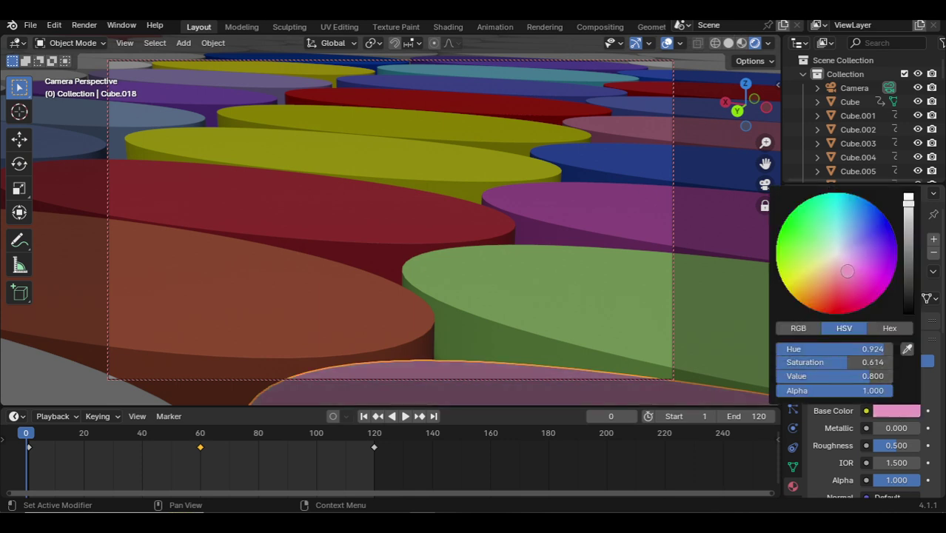
{"action": "left_click", "coordinate": [255, 299]}
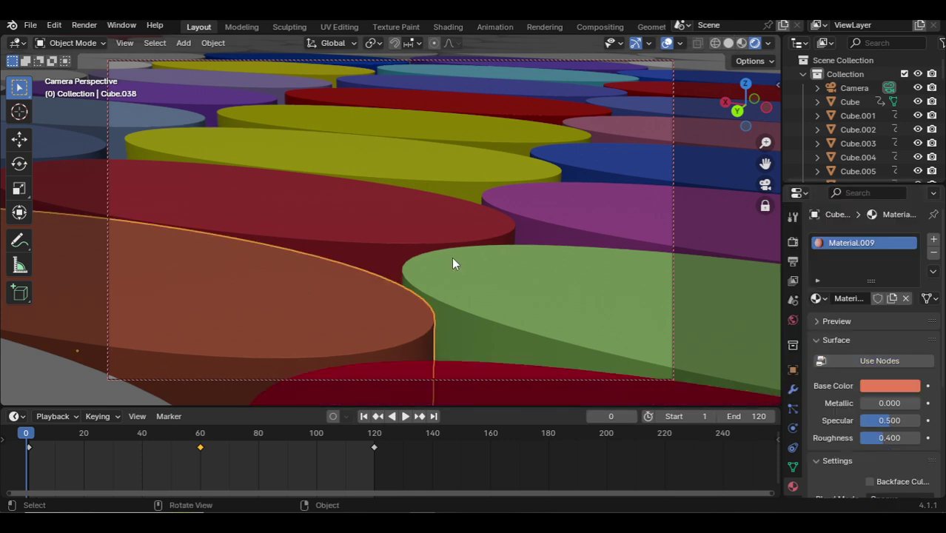
{"action": "key", "text": "space"}
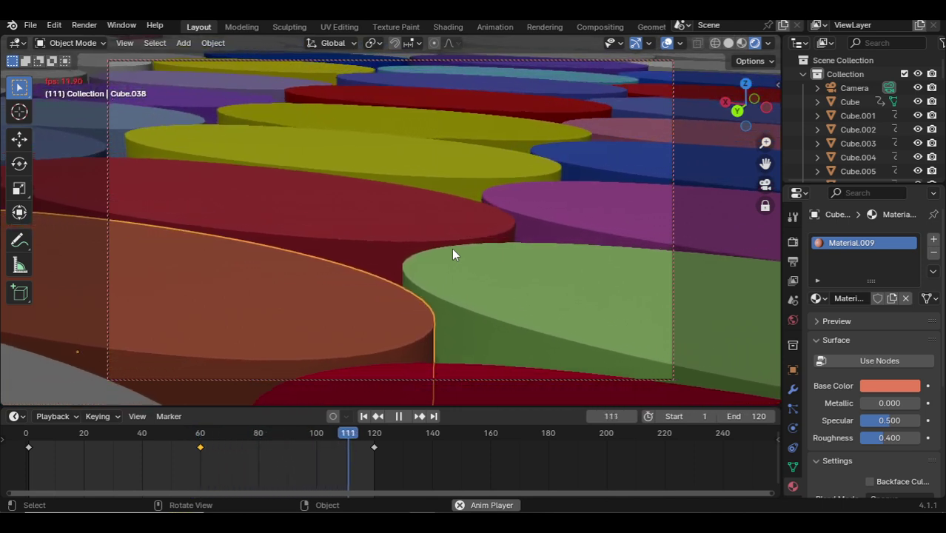
- Rewind the timeline to frame 0 and keep the output frame rate at 24 fps
{"action": "left_click", "coordinate": [18, 444]}
{"action": "left_click", "coordinate": [791, 263]}
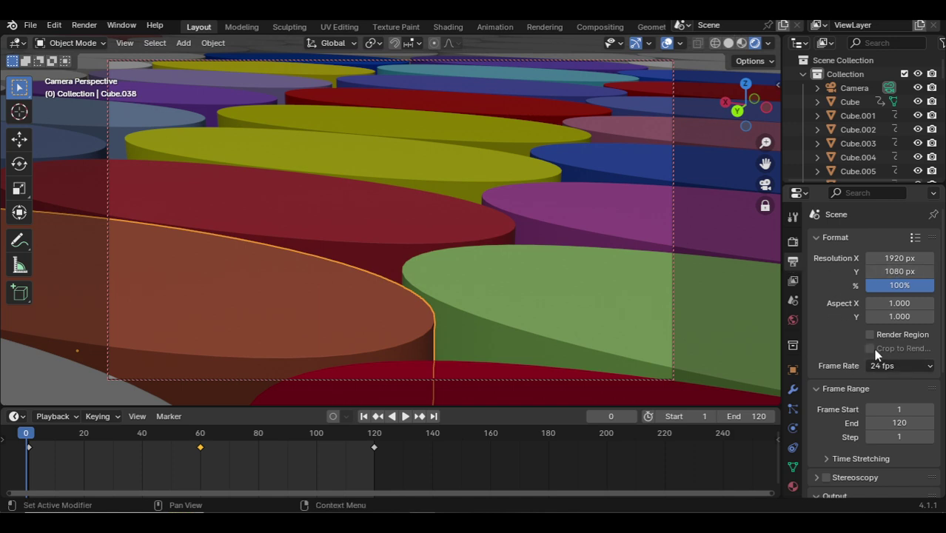
{"action": "left_click", "coordinate": [907, 365]}
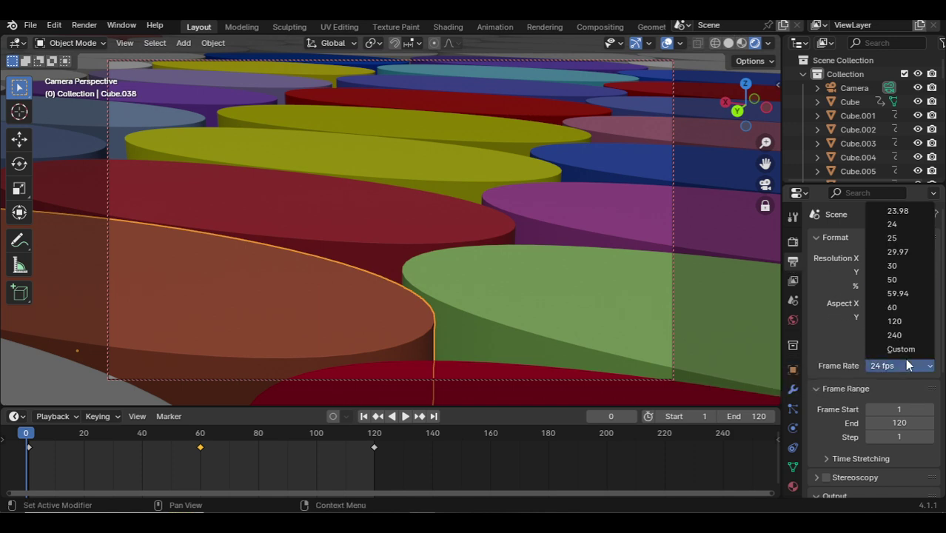
{"action": "left_click", "coordinate": [905, 225]}
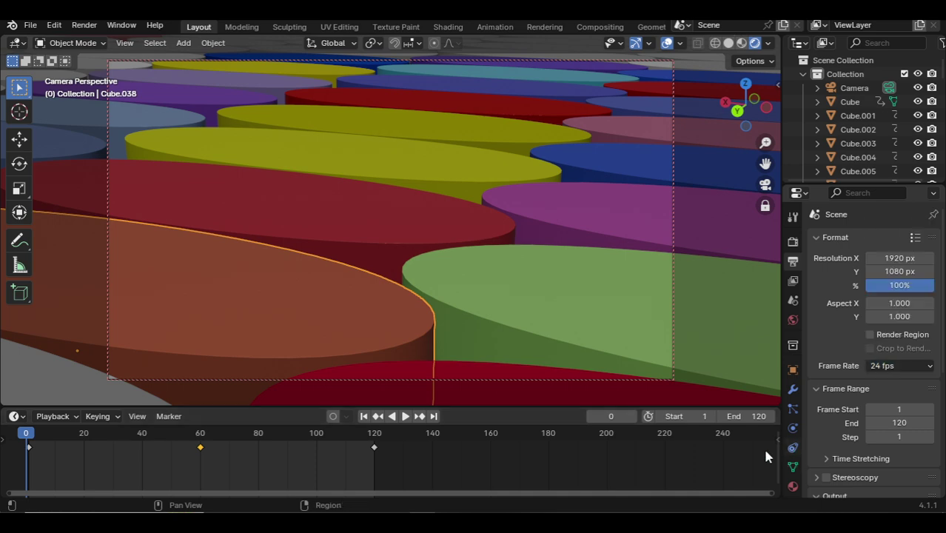
- Try Cycles as the render engine, then switch the scene back to EEVEE
{"action": "left_click", "coordinate": [794, 241]}
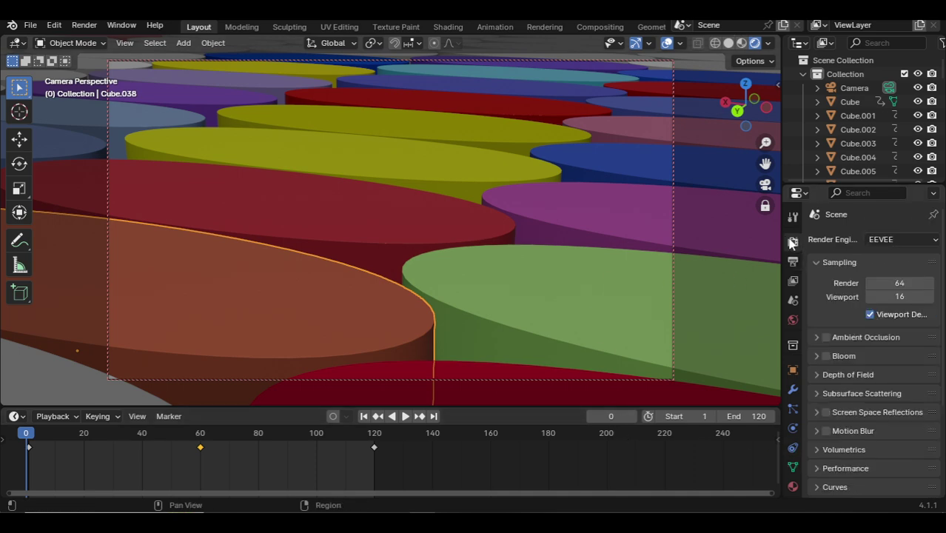
{"action": "left_click", "coordinate": [898, 239]}
{"action": "left_click", "coordinate": [899, 287]}
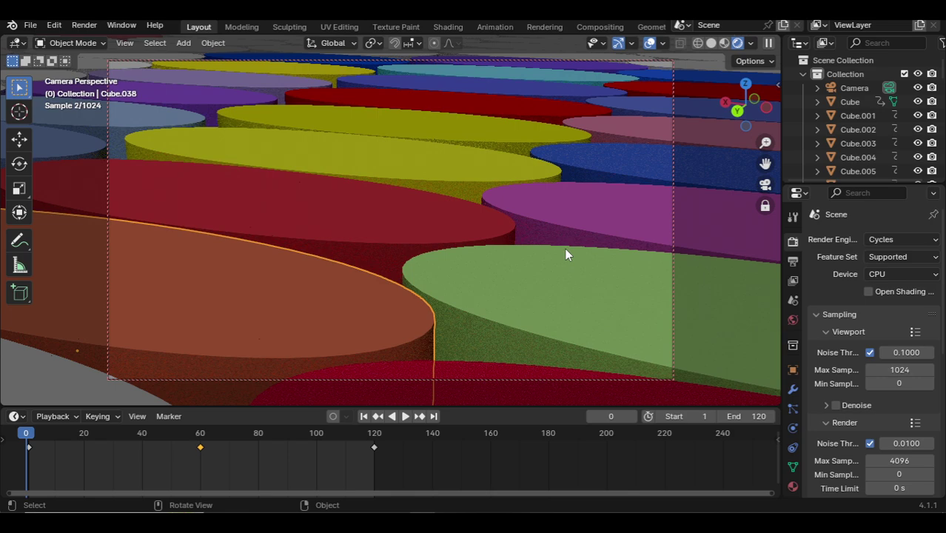
{"action": "key", "text": "KP_1"}
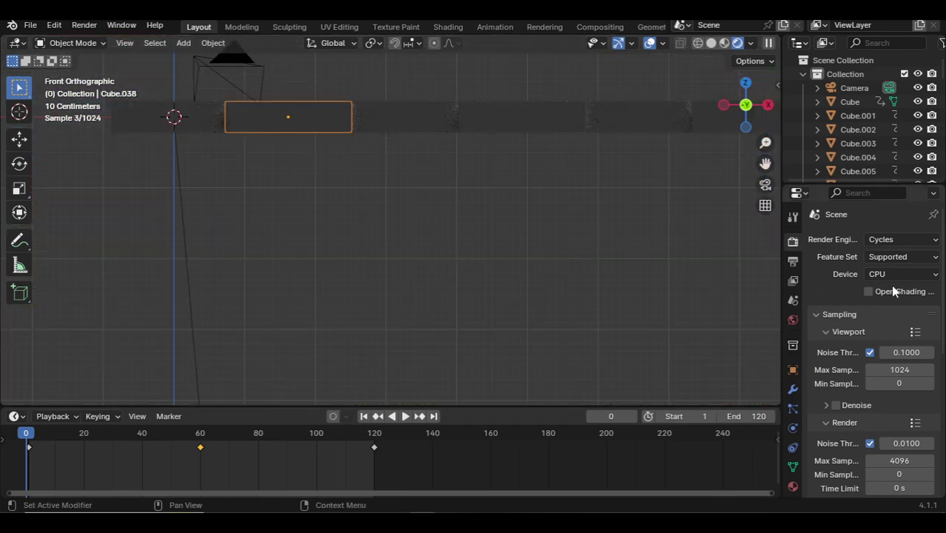
{"action": "left_click", "coordinate": [892, 238]}
{"action": "left_click", "coordinate": [882, 255]}
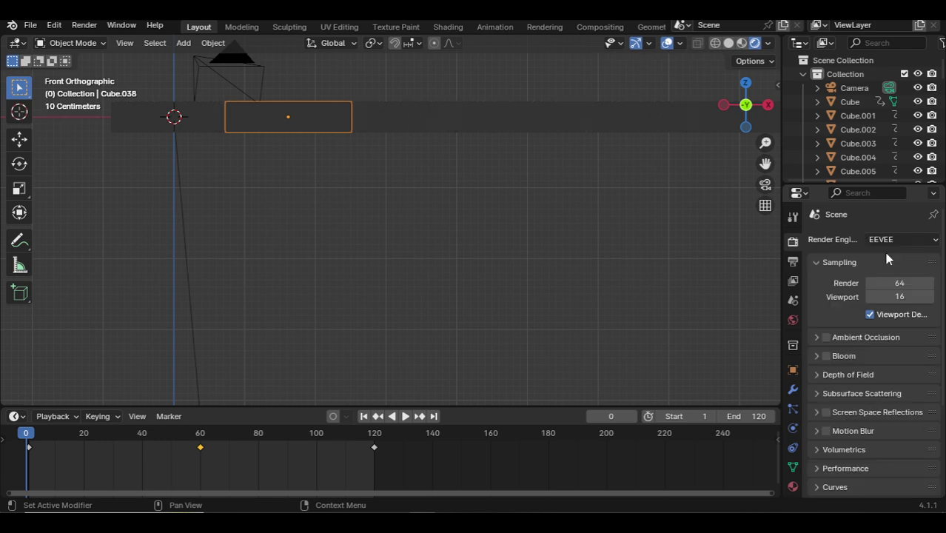
- From the top view, delete the lower rows of grey discs
{"action": "mouse_move", "coordinate": [511, 230]}
{"action": "middle_mouse_down"}
{"action": "mouse_move", "coordinate": [506, 183]}
{"action": "mouse_move", "coordinate": [626, 232]}
{"action": "middle_mouse_up"}
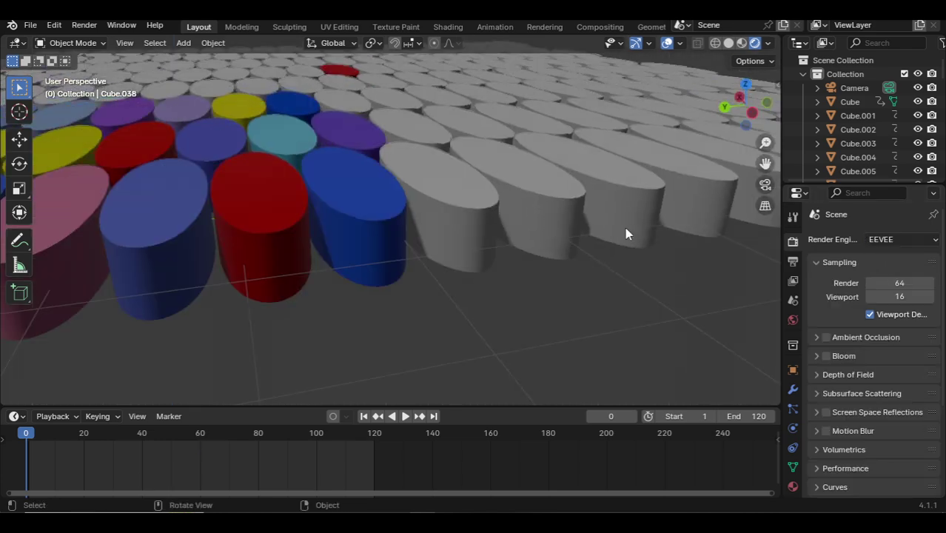
{"action": "scroll", "coordinate": [433, 228], "scroll_direction": "down", "scroll_amount": 3}
{"action": "scroll", "coordinate": [431, 230], "scroll_direction": "down", "scroll_amount": 1}
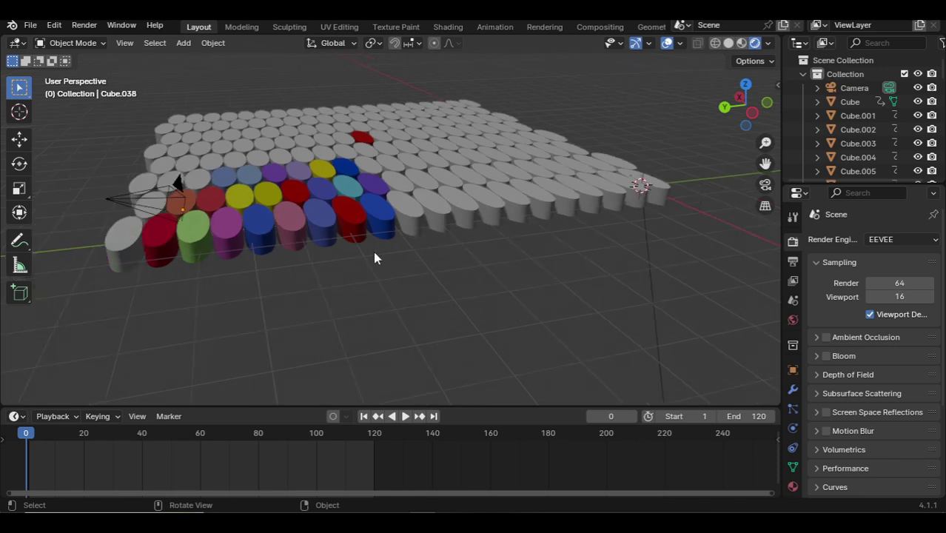
{"action": "key", "text": "KP_7"}
{"action": "scroll", "coordinate": [377, 255], "scroll_direction": "down", "scroll_amount": 3}
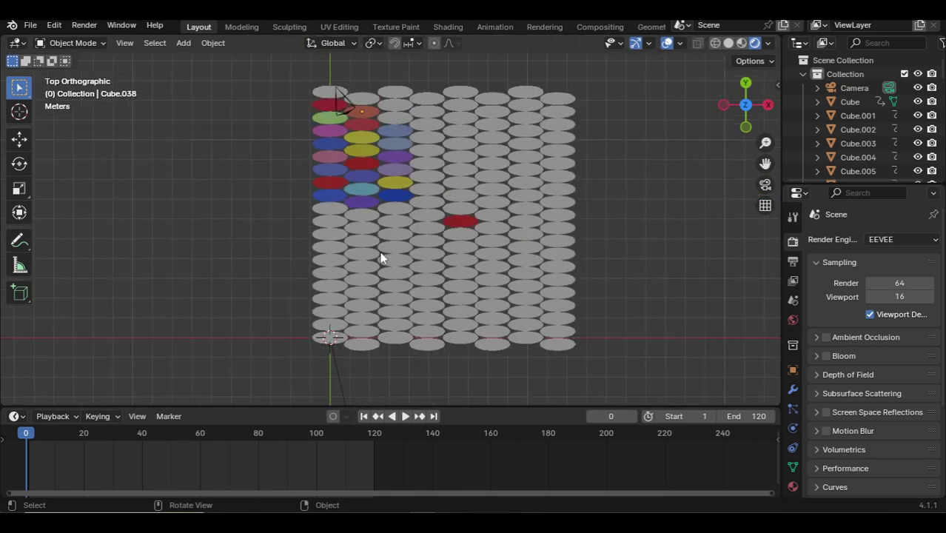
{"action": "left_click_drag", "start_coordinate": [624, 235], "coordinate": [253, 322]}
{"action": "key", "text": "Delete"}
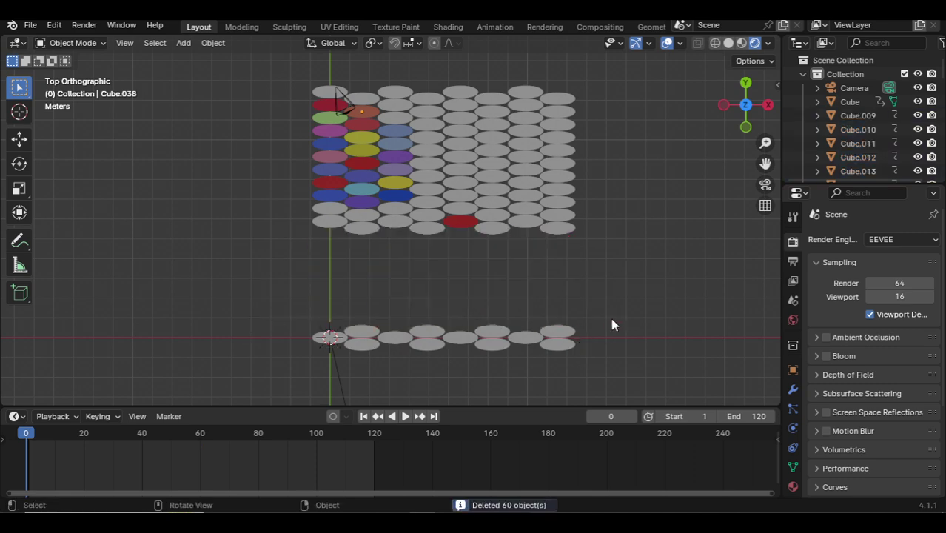
- Delete the bottom row, the origin disc and the grey columns beside the coloured discs
{"action": "mouse_move", "coordinate": [612, 319]}
{"action": "left_mouse_down"}
{"action": "mouse_move", "coordinate": [372, 378]}
{"action": "mouse_move", "coordinate": [354, 366]}
{"action": "left_mouse_up"}
{"action": "key", "text": "Delete"}
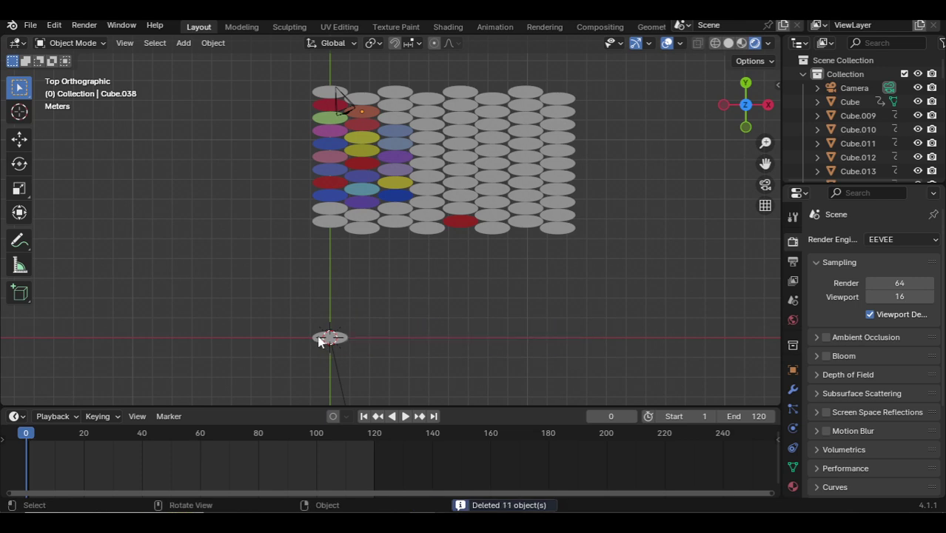
{"action": "left_click", "coordinate": [315, 342]}
{"action": "key", "text": "Delete"}
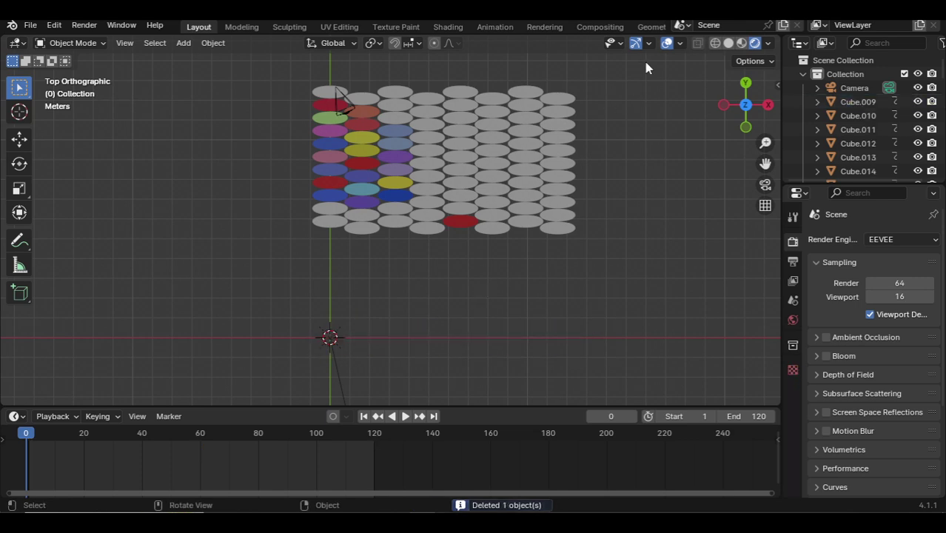
{"action": "mouse_move", "coordinate": [646, 63]}
{"action": "left_mouse_down"}
{"action": "mouse_move", "coordinate": [416, 272]}
{"action": "mouse_move", "coordinate": [428, 260]}
{"action": "left_mouse_up"}
{"action": "key", "text": "Delete"}
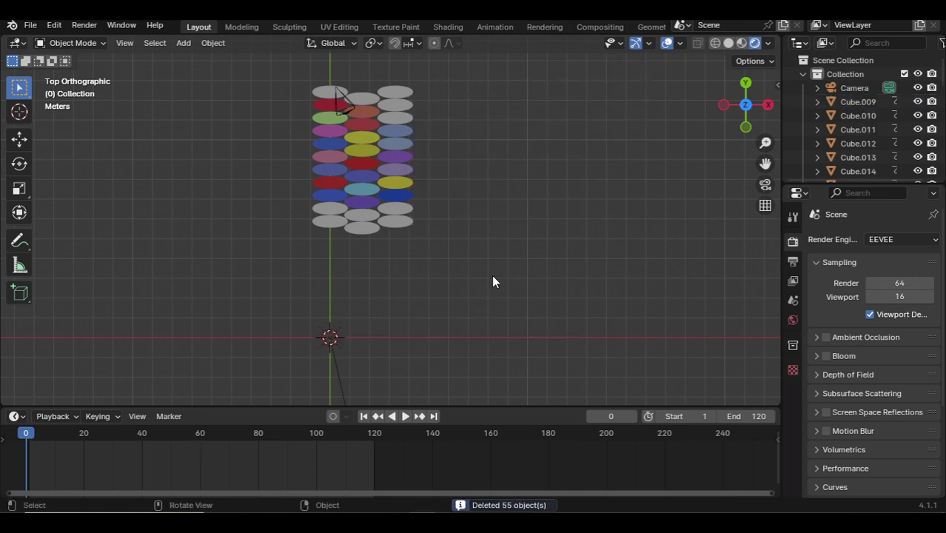
- Play the animation from the top view, orbiting around the remaining discs, then stop it
{"action": "middle_click_drag", "start_coordinate": [492, 275], "coordinate": [495, 282]}
{"action": "key", "text": "KP_0"}
{"action": "key", "text": "KP_7"}
{"action": "key", "text": "space"}
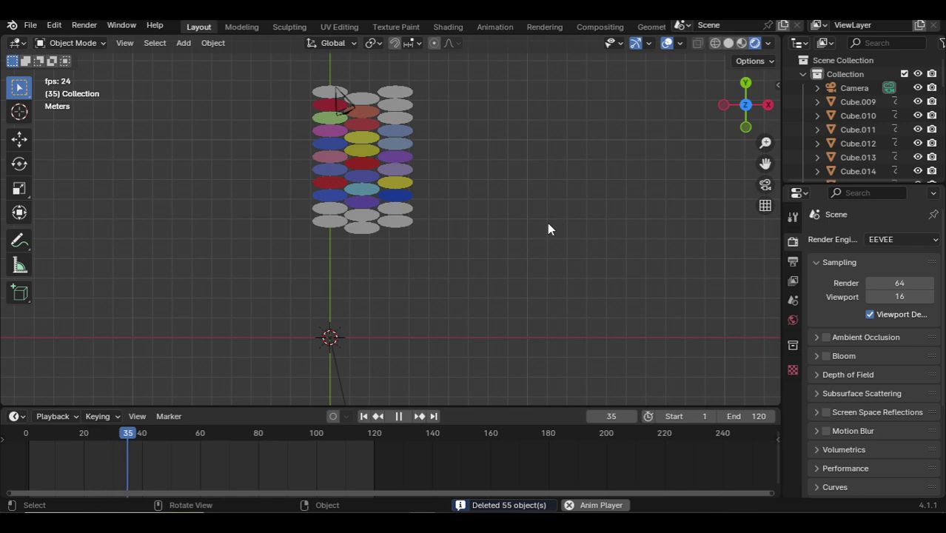
{"action": "mouse_move", "coordinate": [547, 223]}
{"action": "middle_mouse_down"}
{"action": "mouse_move", "coordinate": [216, 143]}
{"action": "mouse_move", "coordinate": [450, 231]}
{"action": "middle_mouse_up"}
{"action": "scroll", "coordinate": [469, 270], "scroll_direction": "up", "scroll_amount": 5}
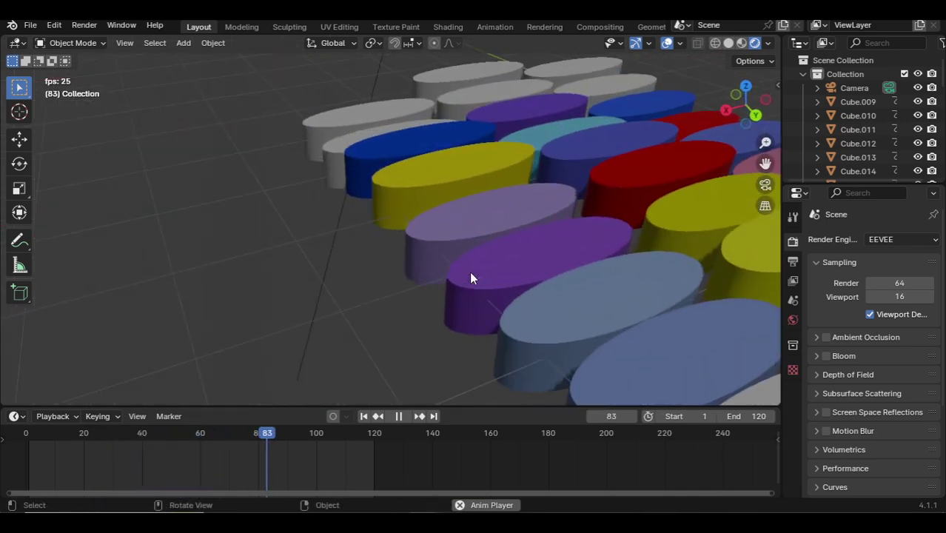
{"action": "key", "text": "space"}
- Watch the playback through the camera, stop at frame 118, and bring up the Add menu's light types
{"action": "key", "text": "KP_0"}
{"action": "key", "text": "space"}
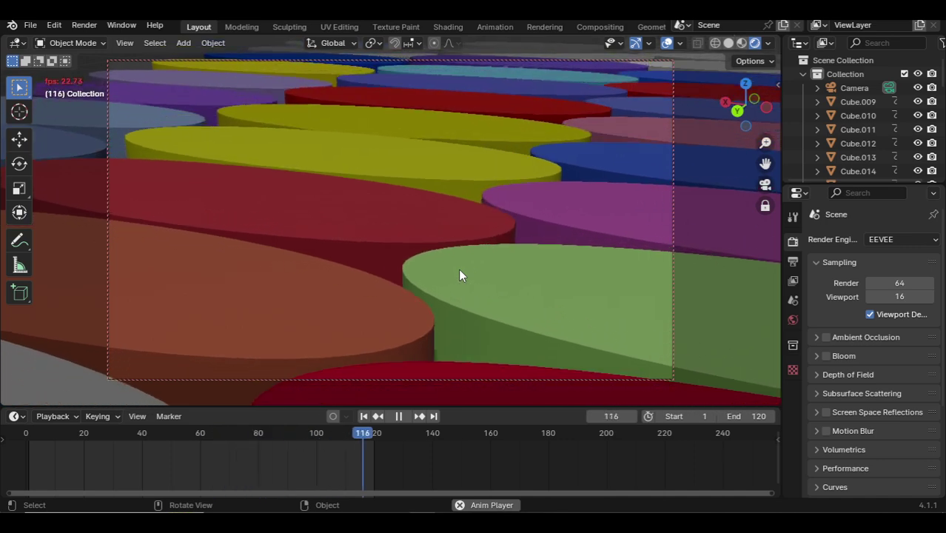
{"action": "key", "text": "space"}
{"action": "key", "text": "KP_0"}
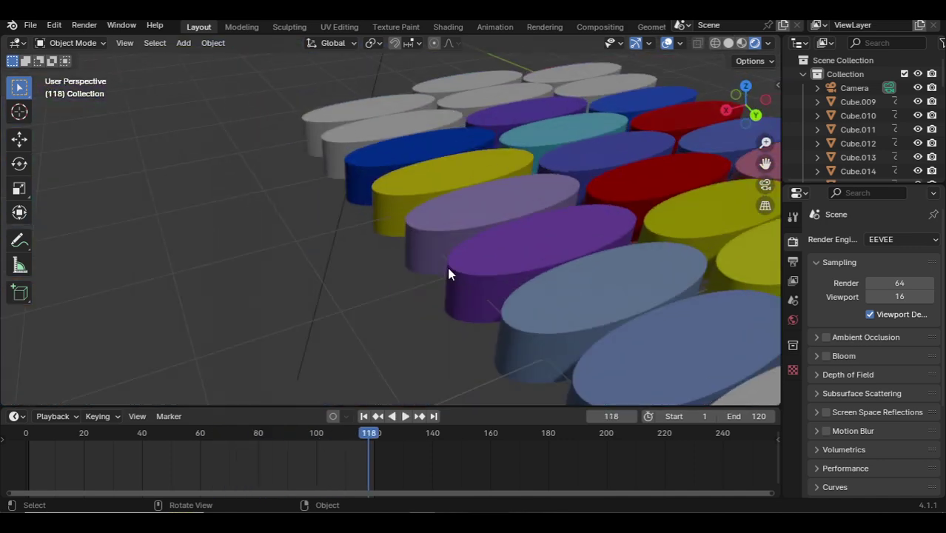
{"action": "scroll", "coordinate": [351, 282], "scroll_direction": "down", "scroll_amount": 5}
{"action": "mouse_move", "coordinate": [626, 211]}
{"action": "middle_mouse_down"}
{"action": "mouse_move", "coordinate": [509, 201]}
{"action": "mouse_move", "coordinate": [501, 279]}
{"action": "middle_mouse_up"}
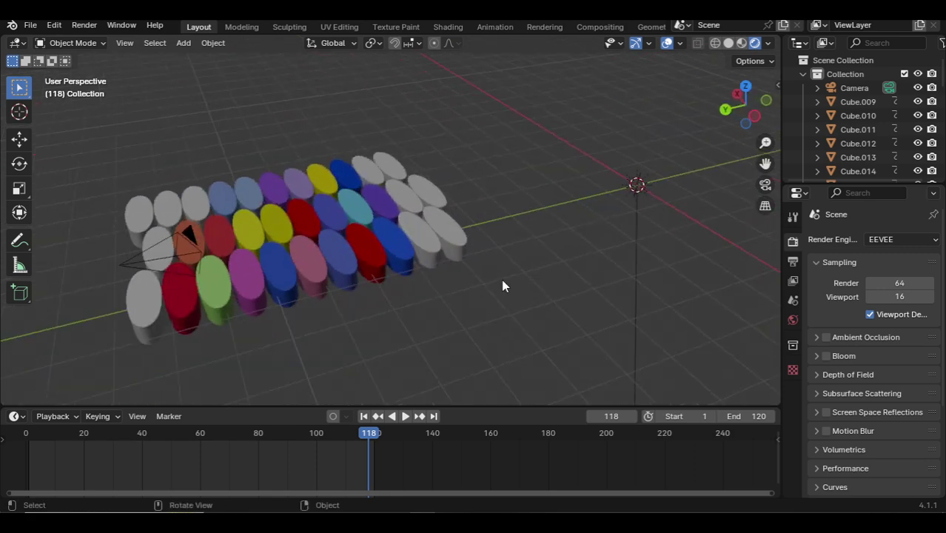
{"action": "key", "text": "shift+a"}
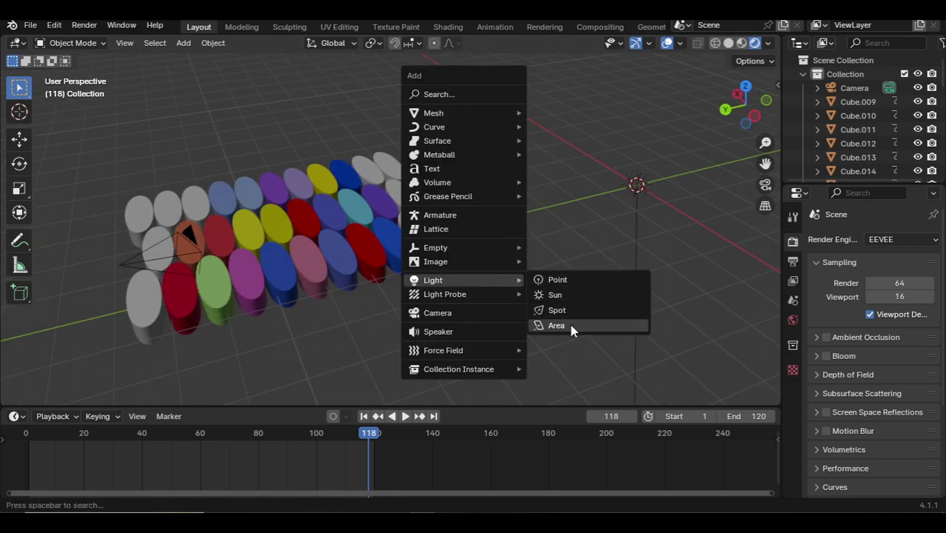
- Add an Area light and move it over the disc strip in top view
{"action": "left_click", "coordinate": [570, 324]}
{"action": "key", "text": "KP_0"}
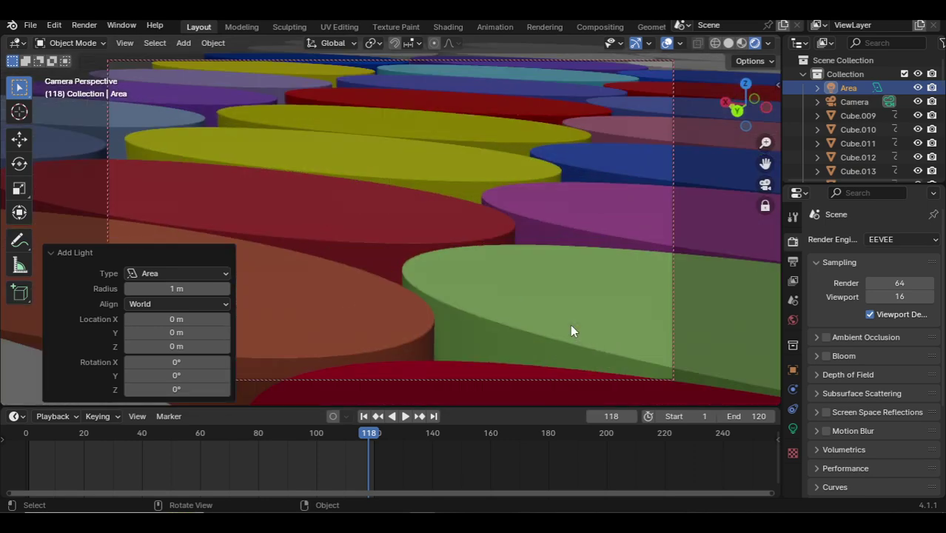
{"action": "key", "text": "KP_0"}
{"action": "key", "text": "KP_7"}
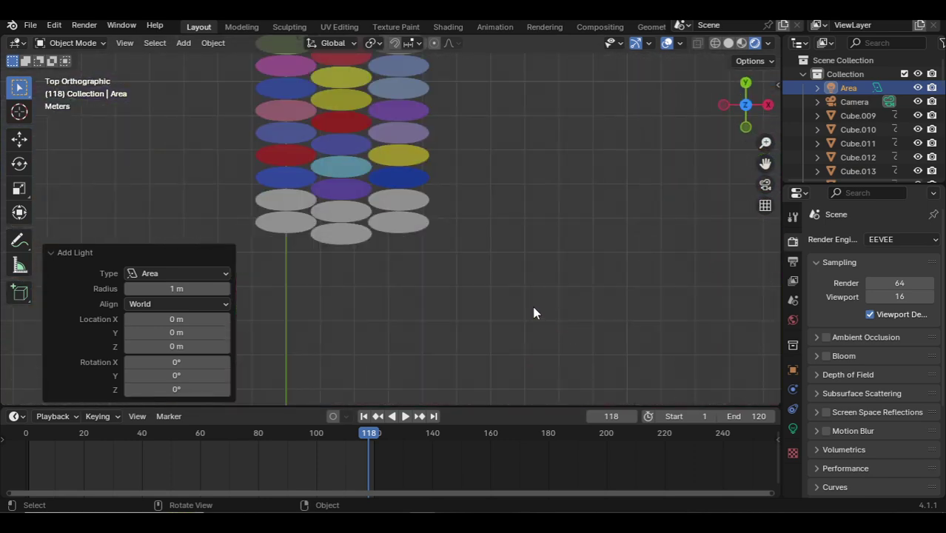
{"action": "key", "text": "g"}
{"action": "left_click", "coordinate": [480, 159]}
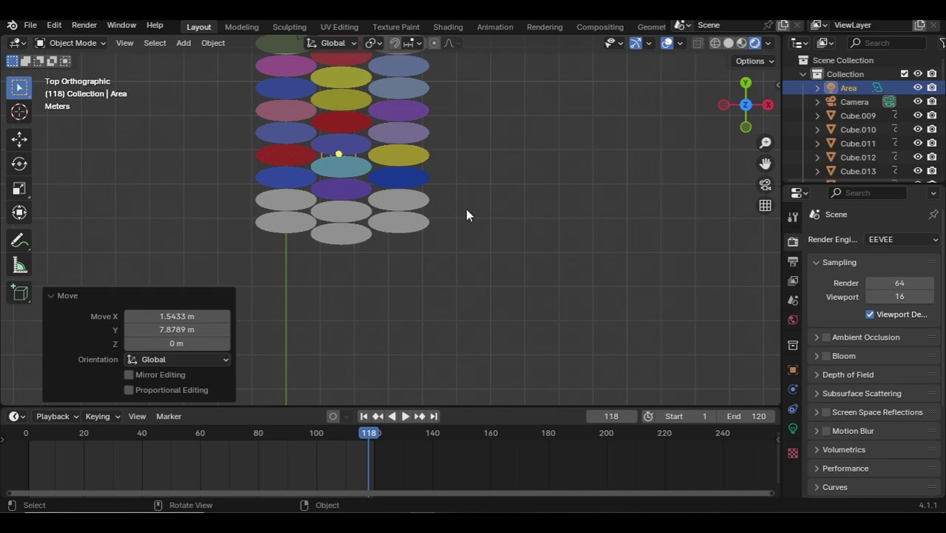
- In front view, raise the Area light slightly and scale it up about 5.1 times
{"action": "key", "text": "KP_1"}
{"action": "key", "text": "g"}
{"action": "key", "text": "z"}
{"action": "left_click", "coordinate": [373, 159]}
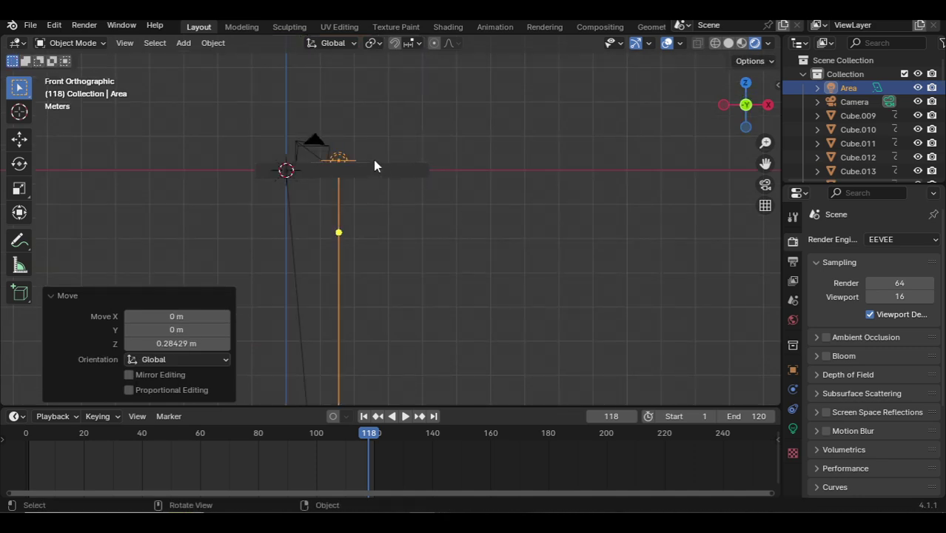
{"action": "key", "text": "s"}
{"action": "left_click", "coordinate": [492, 251]}
- Recentre the light over the coloured discs and check it through the camera
{"action": "key", "text": "KP_7"}
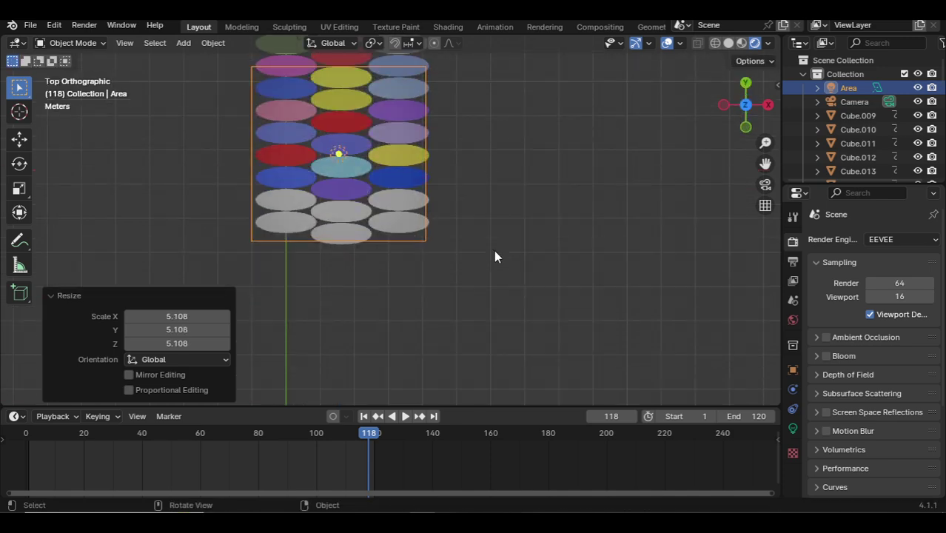
{"action": "key", "text": "g"}
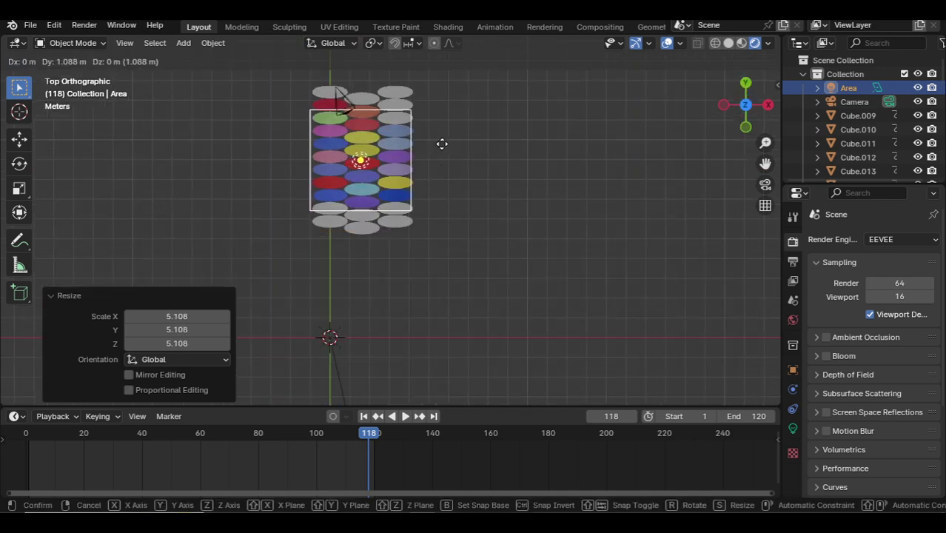
{"action": "left_click", "coordinate": [463, 238]}
{"action": "middle_click_drag", "start_coordinate": [463, 239], "coordinate": [465, 244]}
{"action": "key", "text": "KP_0"}
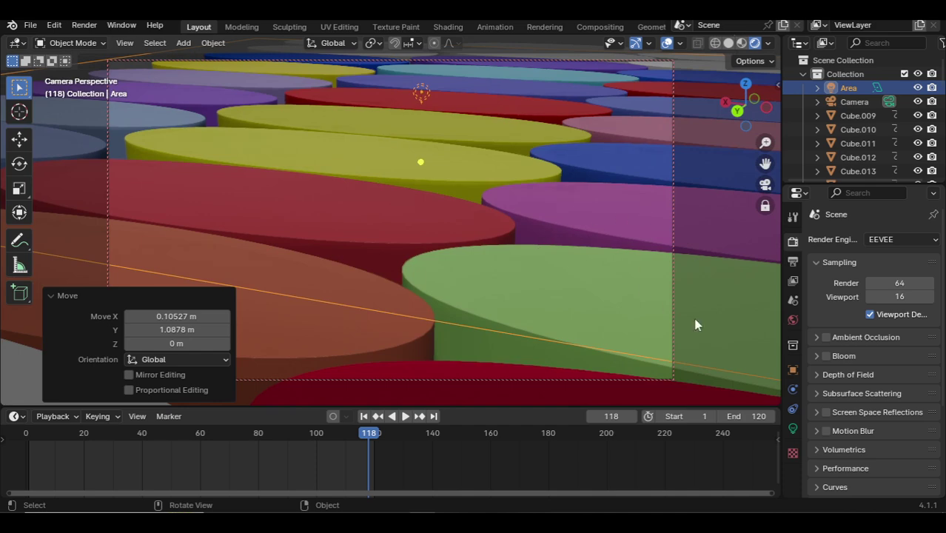
{"action": "scroll", "coordinate": [859, 163], "scroll_direction": "down", "scroll_amount": 5}
{"action": "scroll", "coordinate": [856, 161], "scroll_direction": "down", "scroll_amount": 5}
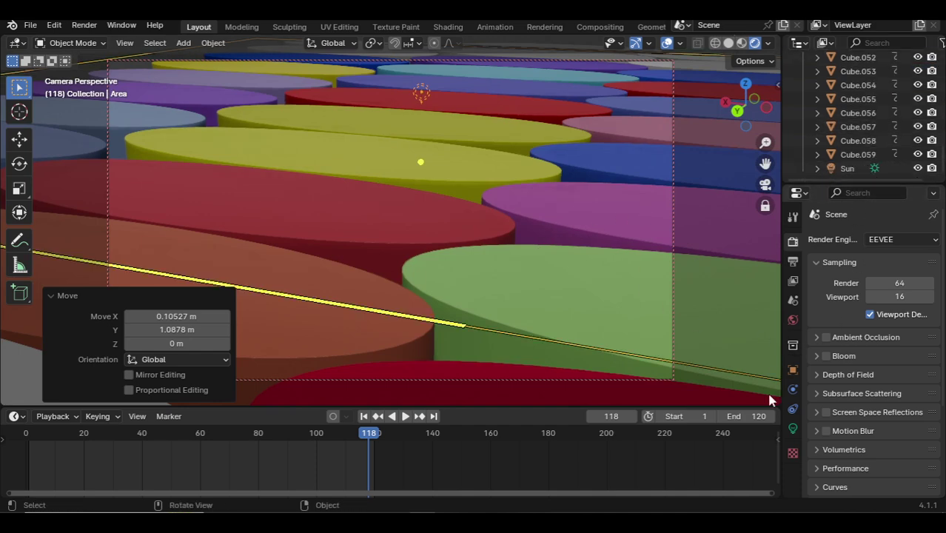
- Set the Area light's power to 500 W, then settle on 100 W
{"action": "left_click", "coordinate": [793, 428]}
{"action": "left_click", "coordinate": [899, 334]}
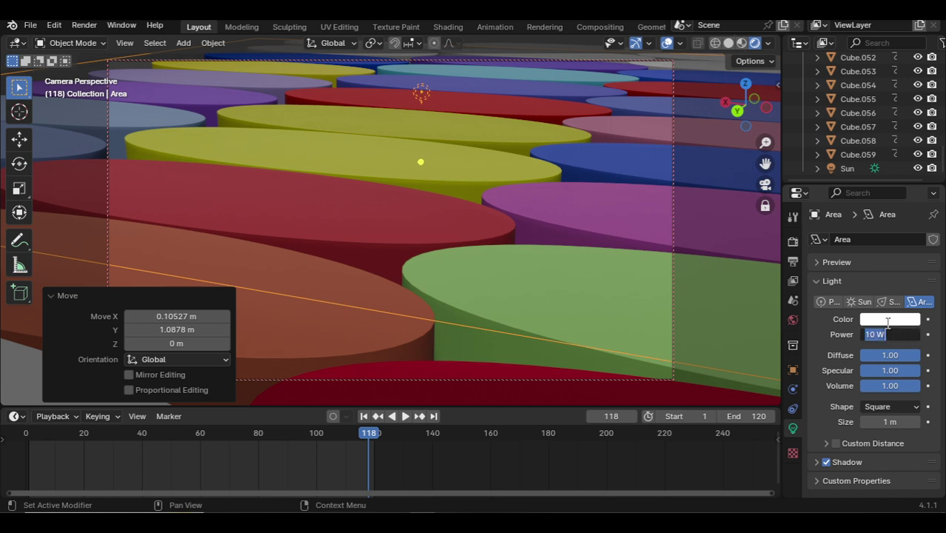
{"action": "type", "text": "500"}
{"action": "key", "text": "Return"}
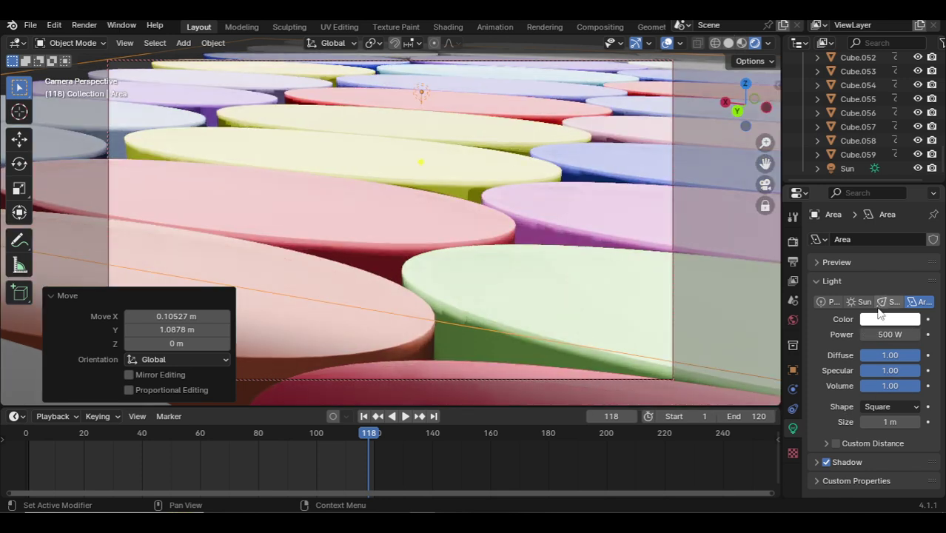
{"action": "left_click", "coordinate": [891, 334]}
{"action": "type", "text": "100"}
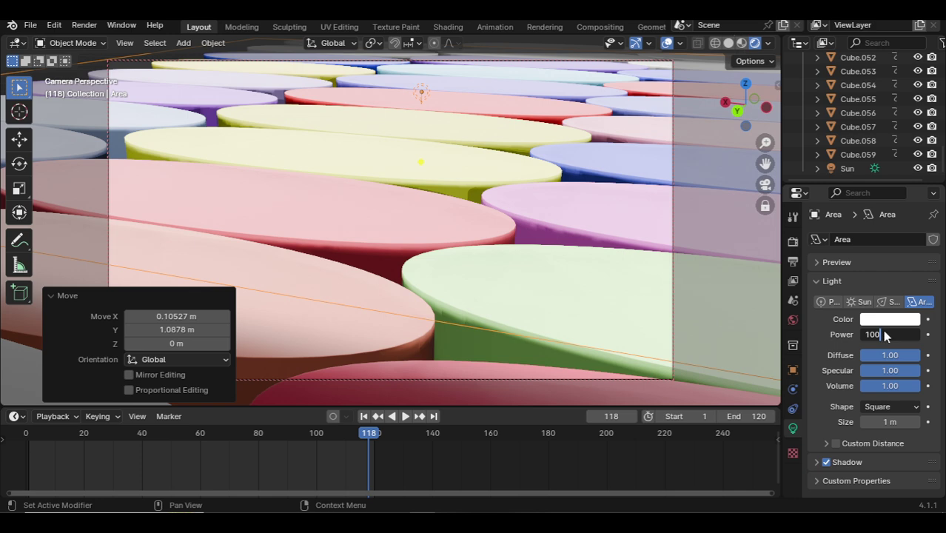
{"action": "key", "text": "Return"}
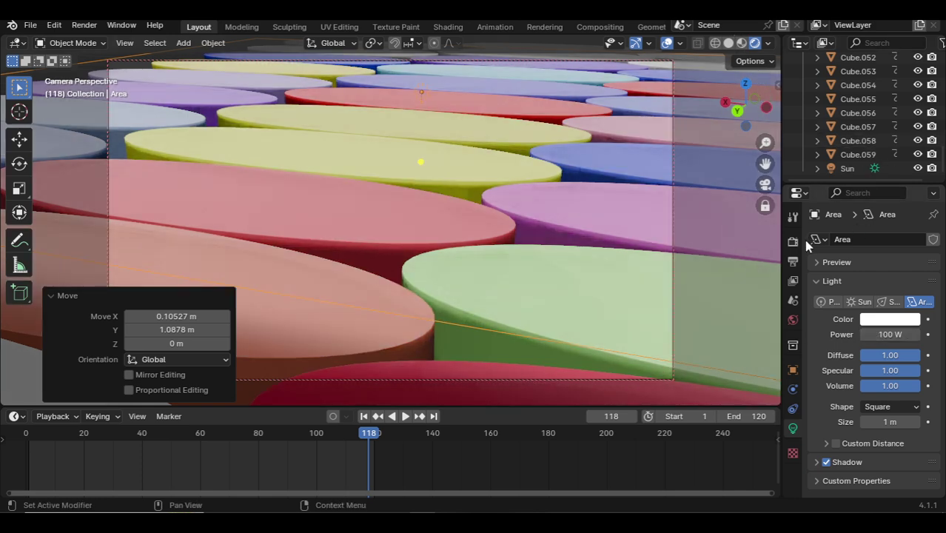
- Switch the scene's render engine to Cycles
{"action": "left_click", "coordinate": [793, 242]}
{"action": "left_click", "coordinate": [895, 239]}
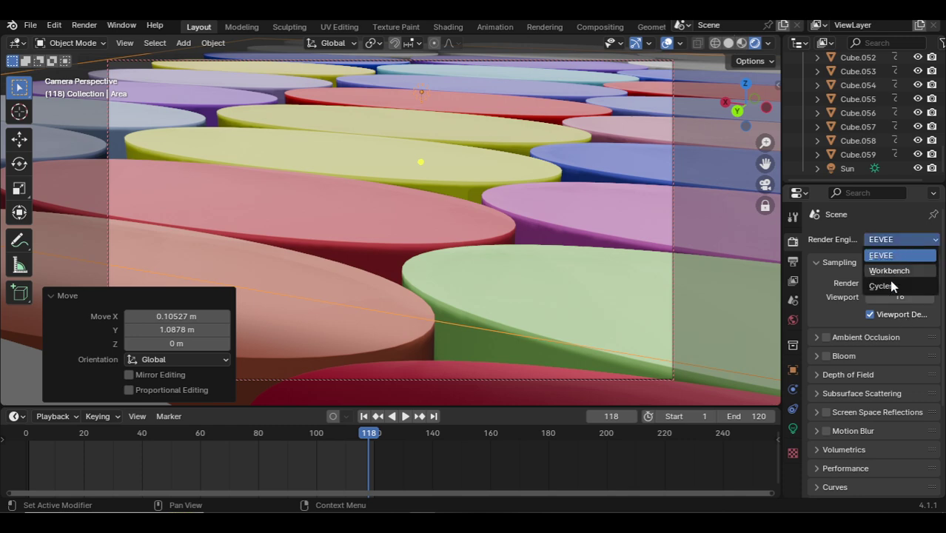
{"action": "left_click", "coordinate": [887, 285]}
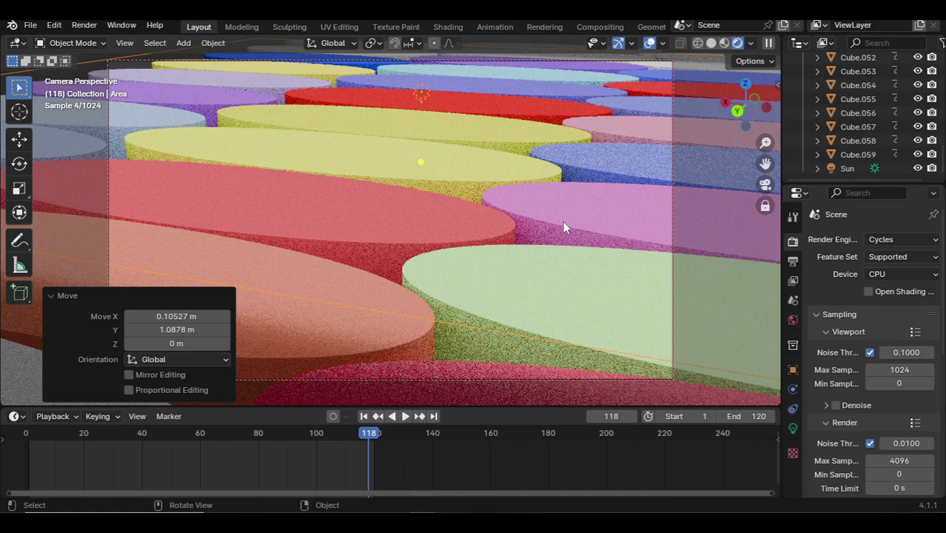
- At frame 62, raise the Area light 0.25809 m along Z, then review the render settings
{"action": "left_click", "coordinate": [205, 444]}
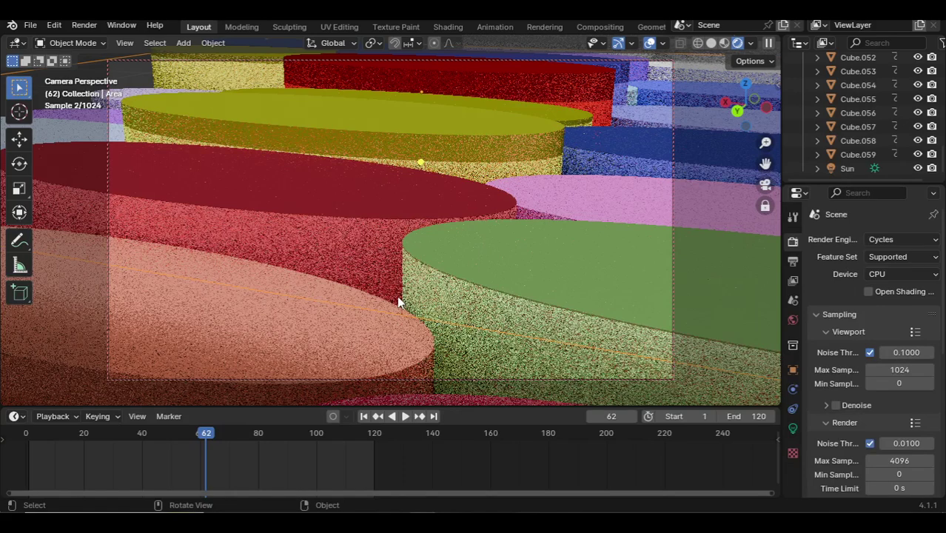
{"action": "scroll", "coordinate": [873, 89], "scroll_direction": "up", "scroll_amount": 15}
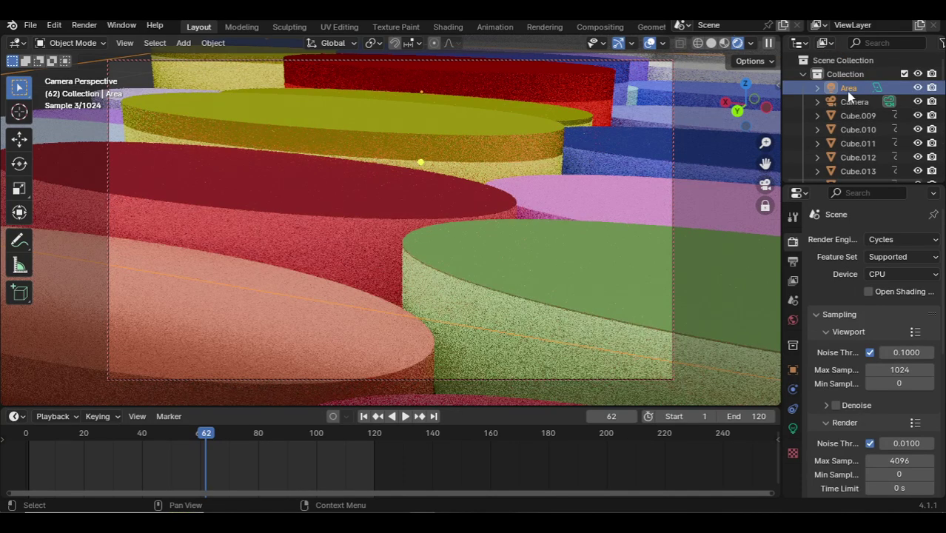
{"action": "key", "text": "g"}
{"action": "key", "text": "z"}
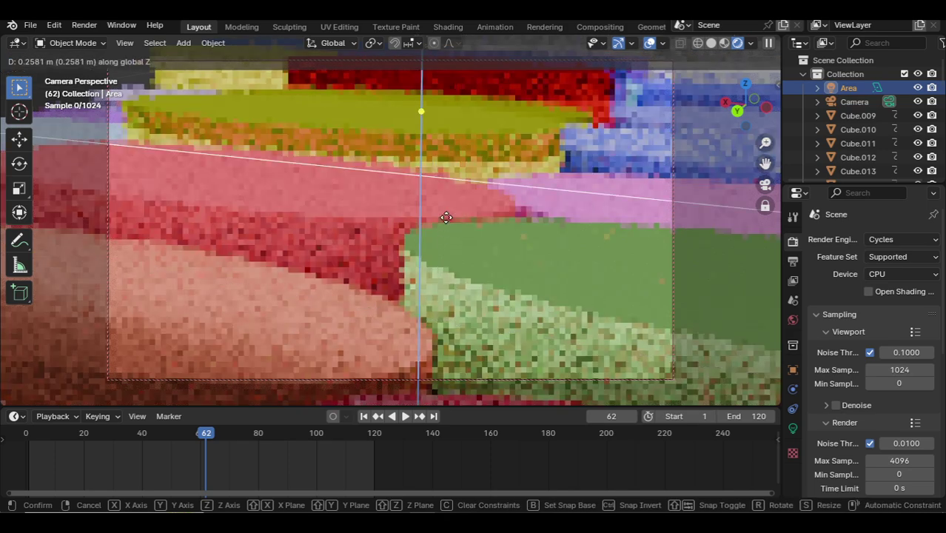
{"action": "left_click", "coordinate": [447, 216]}
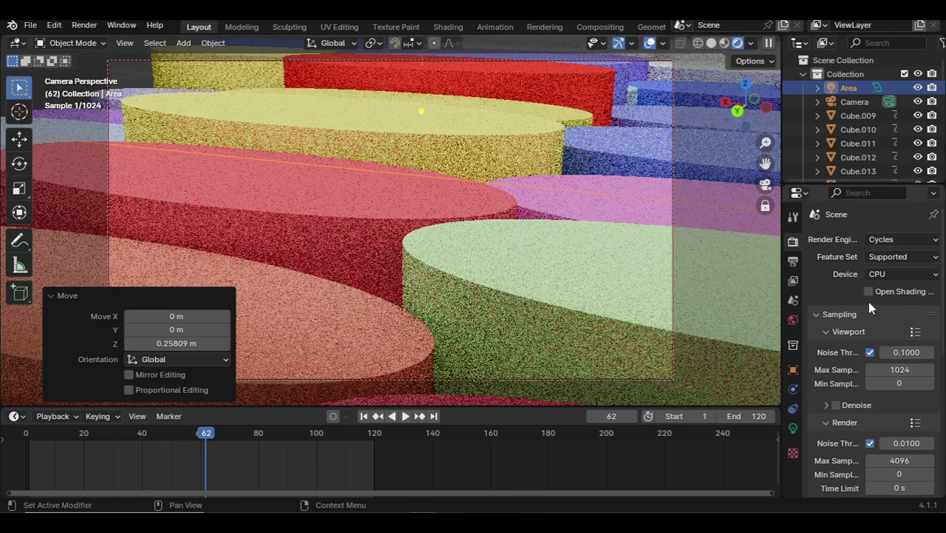
{"action": "scroll", "coordinate": [846, 411], "scroll_direction": "down", "scroll_amount": 1}
{"action": "scroll", "coordinate": [843, 410], "scroll_direction": "down", "scroll_amount": 8}
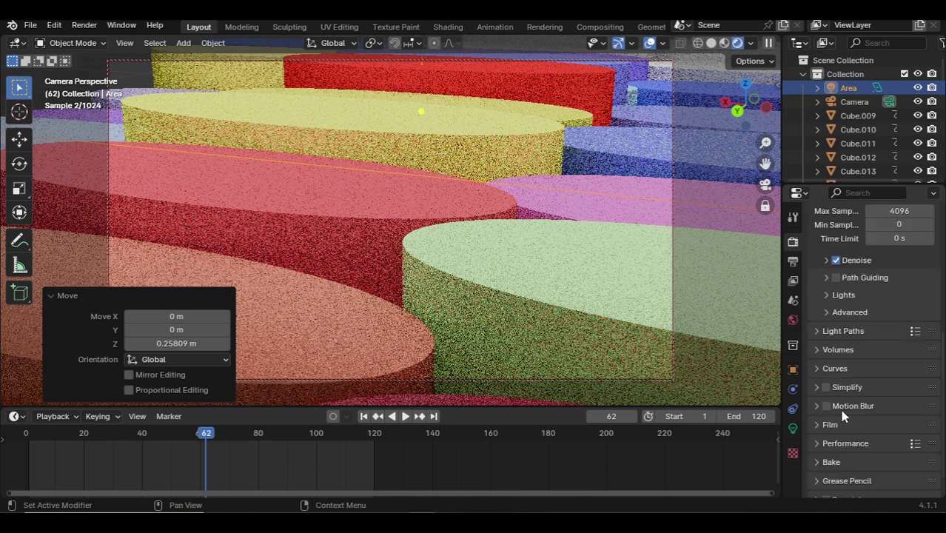
{"action": "scroll", "coordinate": [843, 389], "scroll_direction": "up", "scroll_amount": 7}
{"action": "scroll", "coordinate": [845, 367], "scroll_direction": "up", "scroll_amount": 2}
{"action": "scroll", "coordinate": [846, 367], "scroll_direction": "down", "scroll_amount": 4}
{"action": "scroll", "coordinate": [846, 368], "scroll_direction": "up", "scroll_amount": 4}
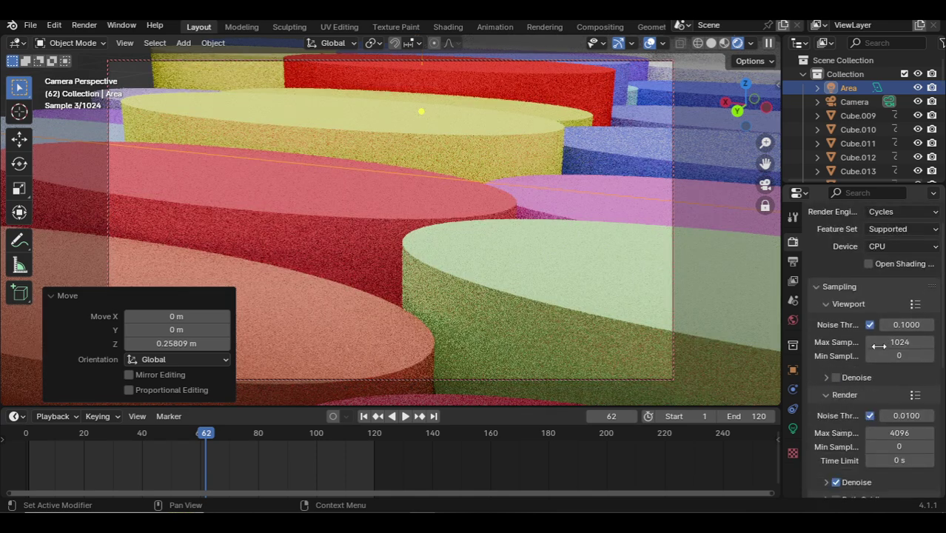
{"action": "scroll", "coordinate": [832, 360], "scroll_direction": "down", "scroll_amount": 1}
- Set the render output path to the E:\Print folder with file name 'kkkk'
{"action": "left_click", "coordinate": [793, 261]}
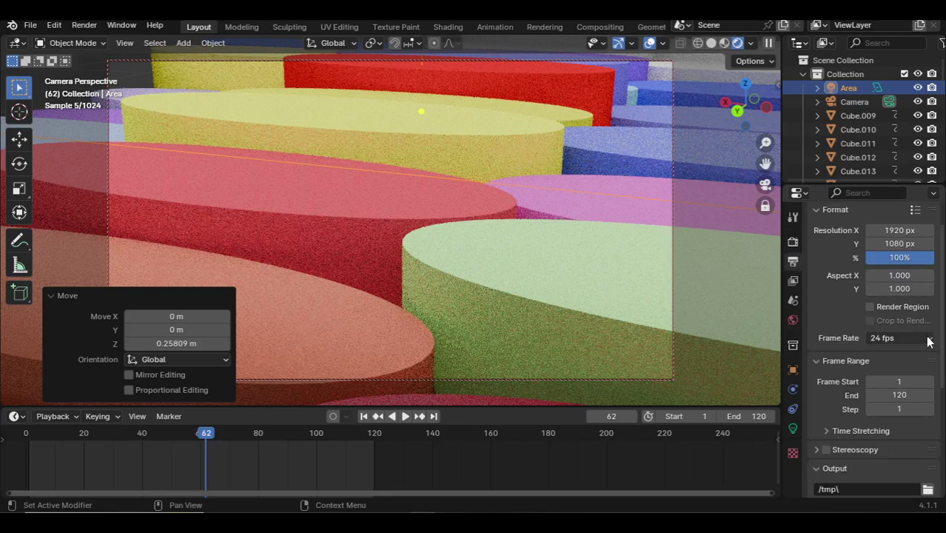
{"action": "scroll", "coordinate": [920, 374], "scroll_direction": "down", "scroll_amount": 4}
{"action": "scroll", "coordinate": [920, 374], "scroll_direction": "down", "scroll_amount": 1}
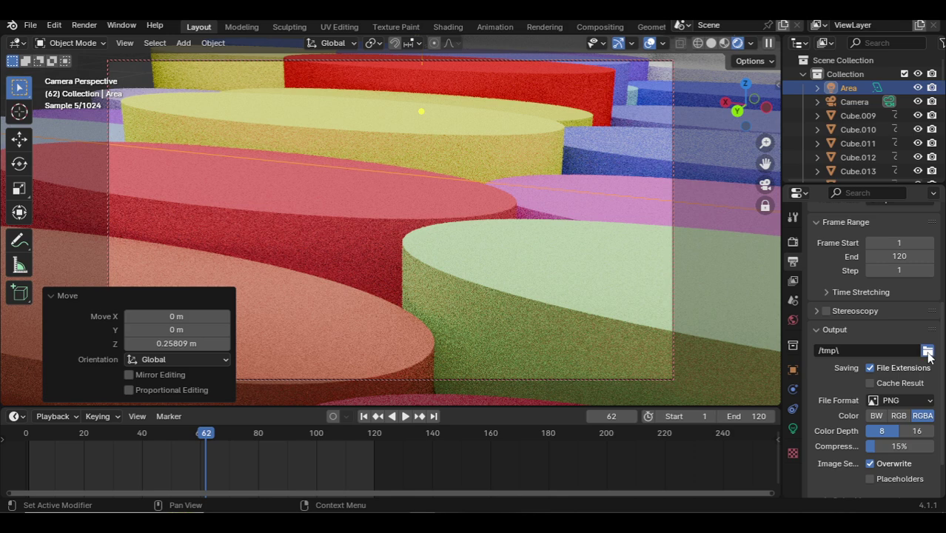
{"action": "left_click", "coordinate": [928, 352]}
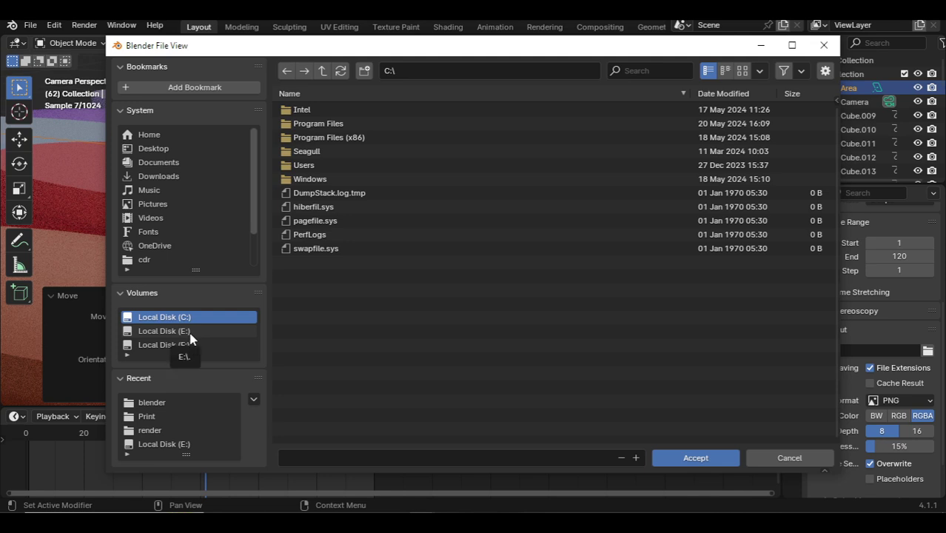
{"action": "left_click", "coordinate": [179, 418]}
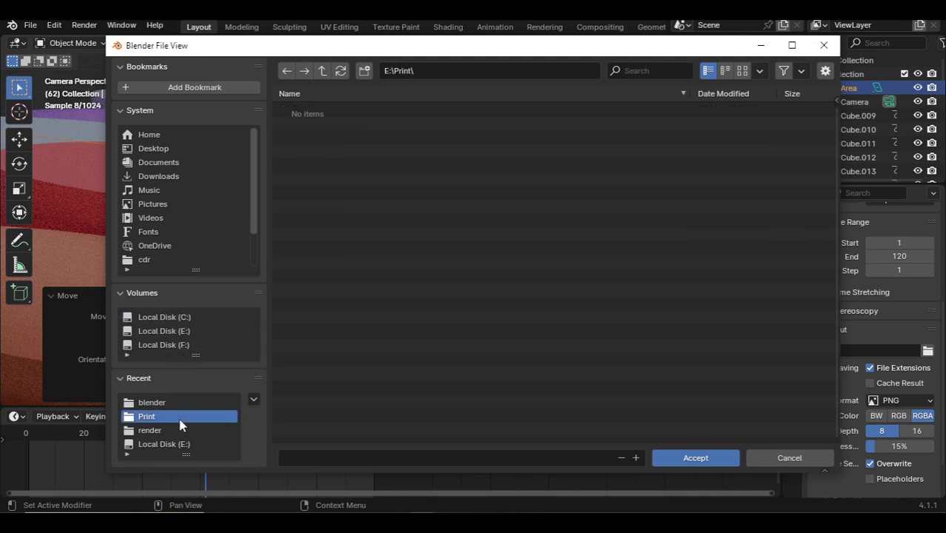
{"action": "left_click", "coordinate": [425, 463]}
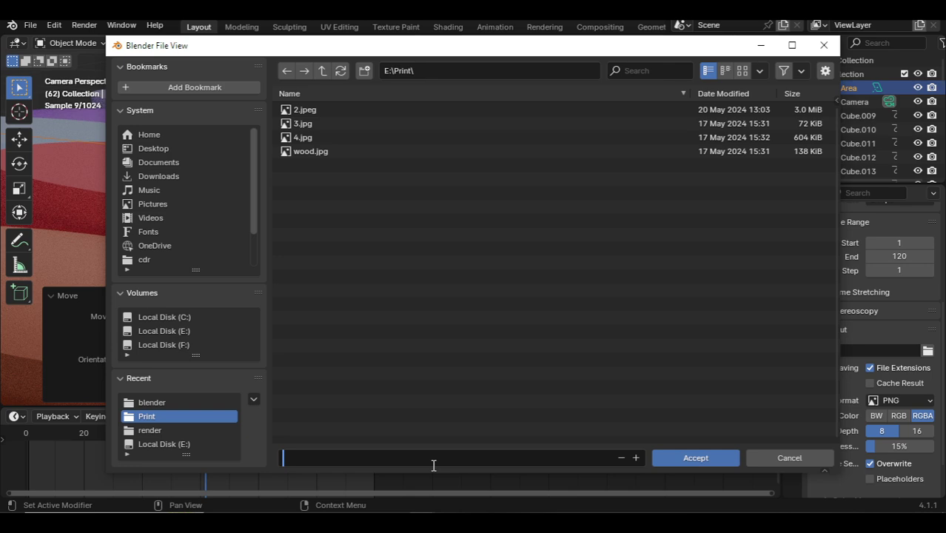
{"action": "type", "text": "kkkk"}
{"action": "key", "text": "Return"}
{"action": "left_click", "coordinate": [690, 459]}
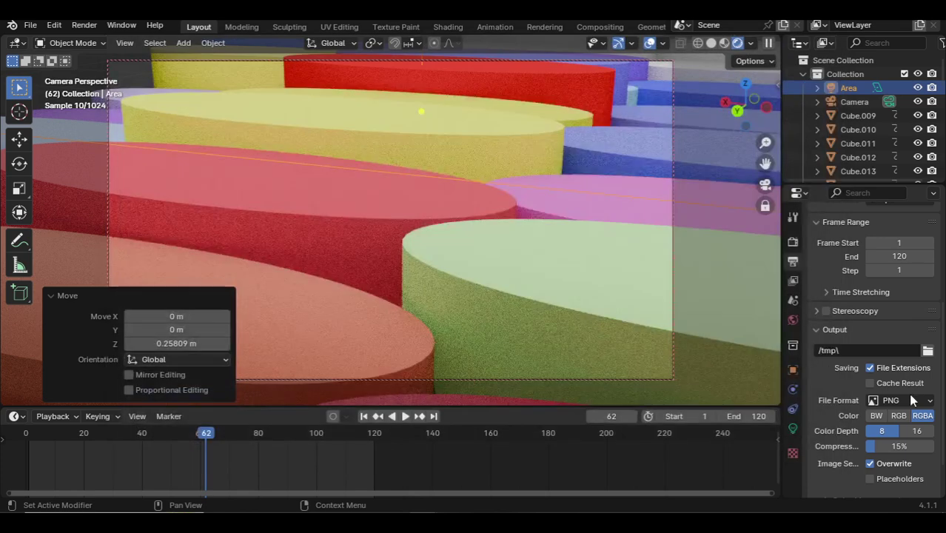
- Change the output file format to FFmpeg Video and expand its metadata and post-processing options
{"action": "left_click", "coordinate": [908, 399]}
{"action": "left_click", "coordinate": [899, 319]}
{"action": "scroll", "coordinate": [896, 385], "scroll_direction": "down", "scroll_amount": 1}
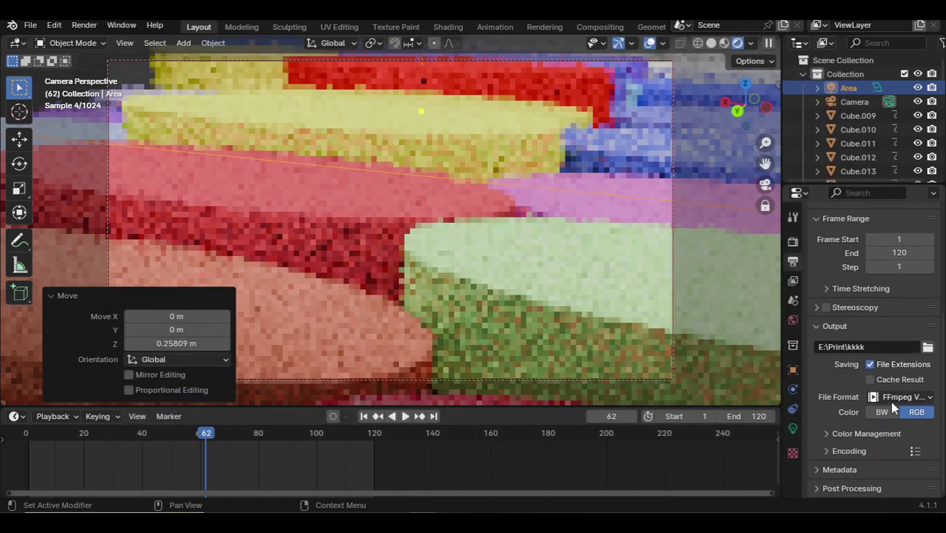
{"action": "left_click", "coordinate": [833, 469]}
{"action": "scroll", "coordinate": [841, 407], "scroll_direction": "down", "scroll_amount": 8}
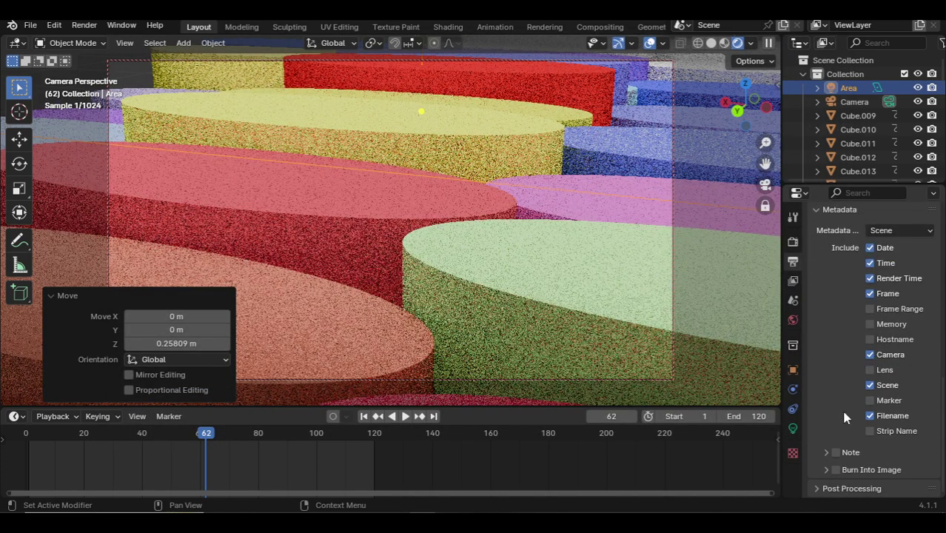
{"action": "left_click", "coordinate": [844, 488]}
{"action": "scroll", "coordinate": [859, 370], "scroll_direction": "up", "scroll_amount": 1}
{"action": "scroll", "coordinate": [855, 318], "scroll_direction": "up", "scroll_amount": 3}
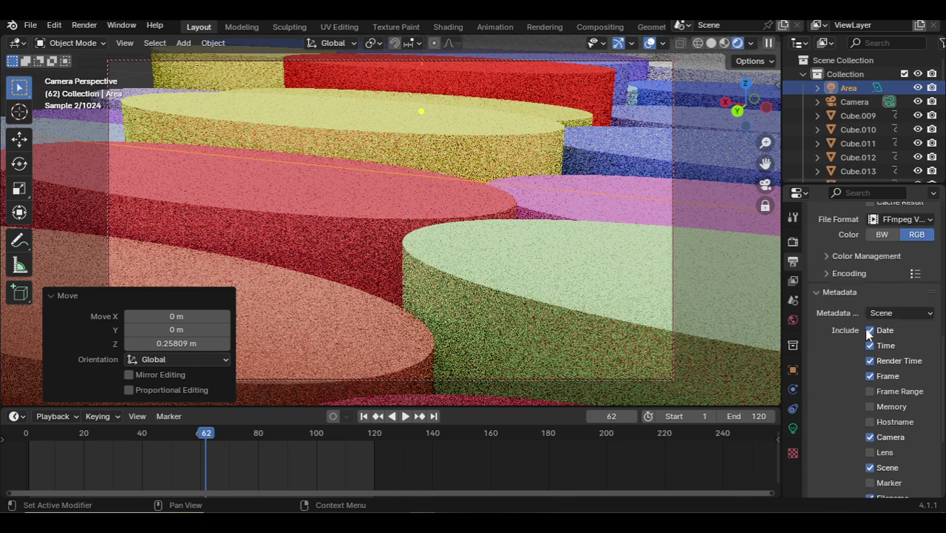
- Set video encoding to an MPEG-4 container with H.264 codec, keeping FFmpeg Video
{"action": "left_click", "coordinate": [849, 273]}
{"action": "left_click", "coordinate": [925, 353]}
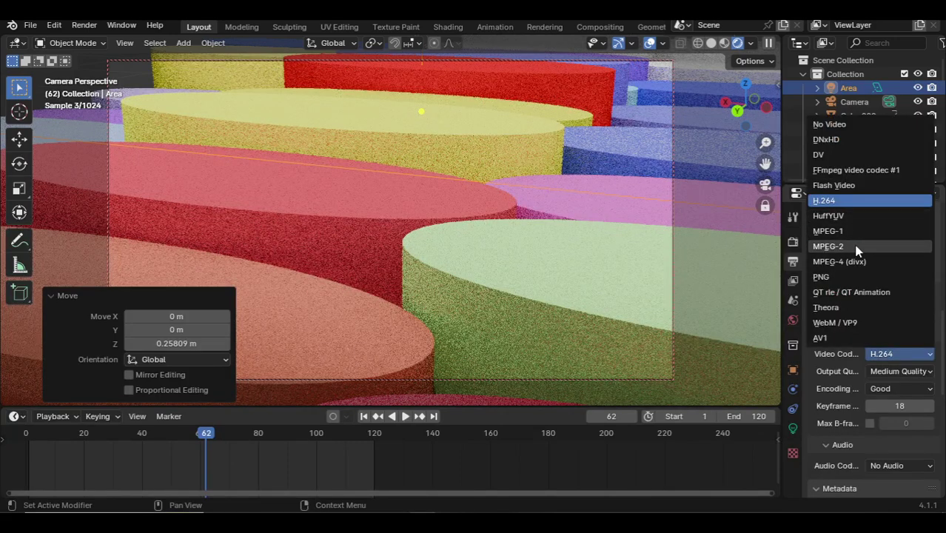
{"action": "left_click", "coordinate": [852, 203]}
{"action": "left_click", "coordinate": [925, 296]}
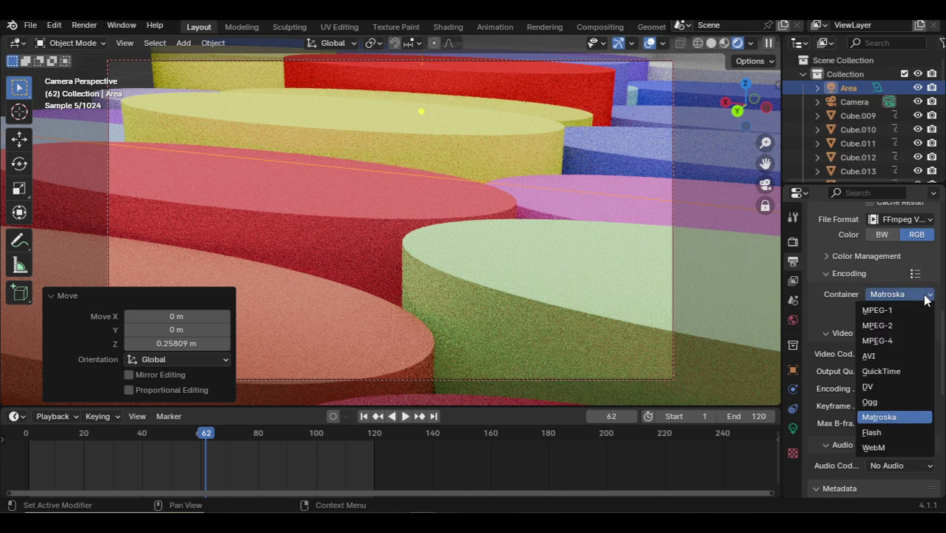
{"action": "left_click", "coordinate": [912, 342]}
{"action": "left_click", "coordinate": [912, 354]}
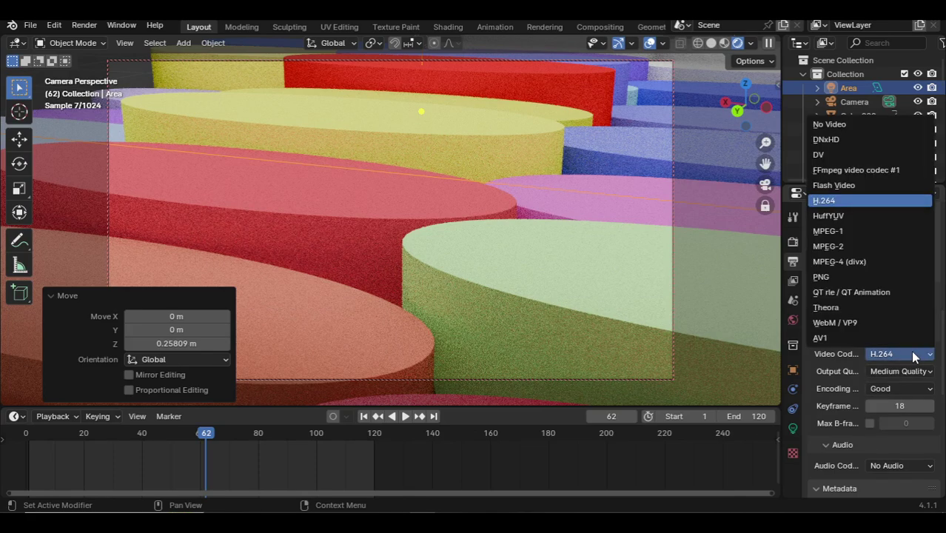
{"action": "left_click", "coordinate": [911, 354]}
{"action": "scroll", "coordinate": [917, 298], "scroll_direction": "up", "scroll_amount": 3}
{"action": "left_click", "coordinate": [922, 303]}
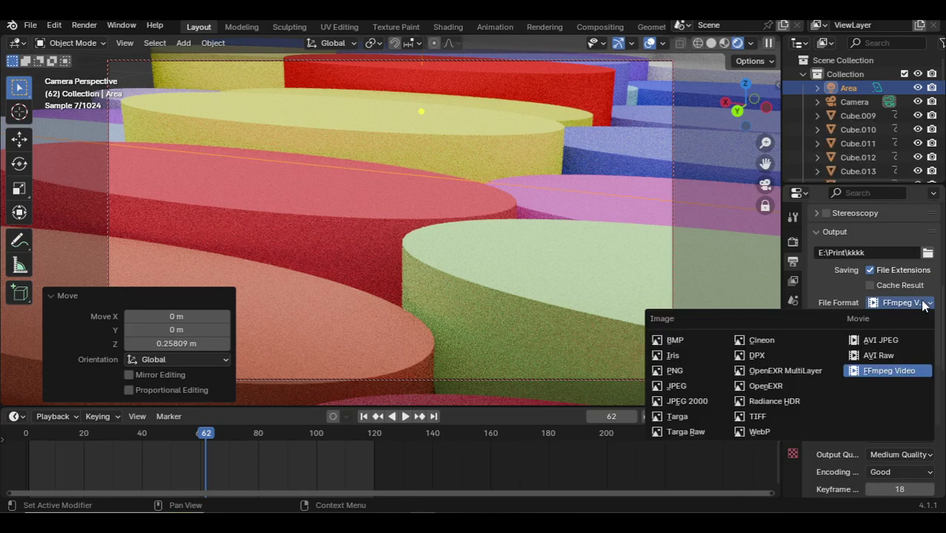
{"action": "left_click", "coordinate": [282, 374]}
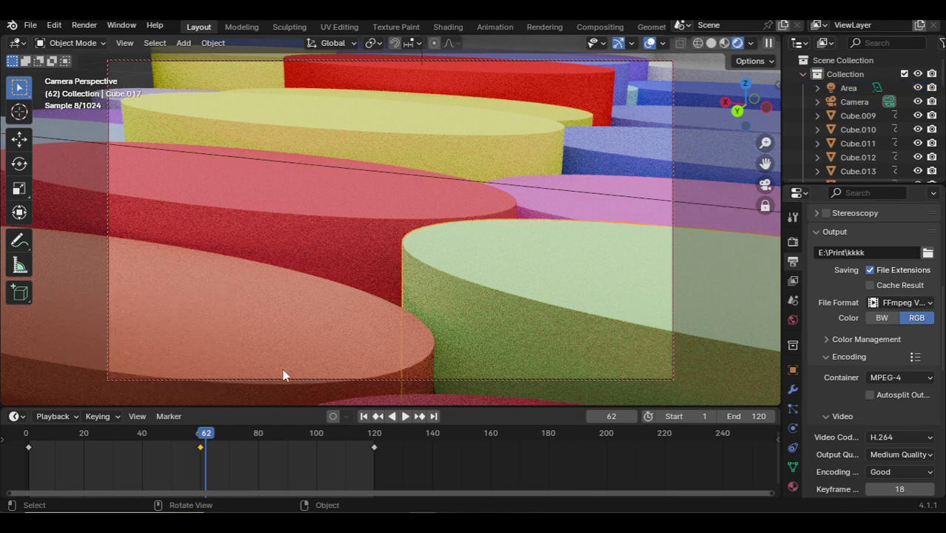
{"action": "key", "text": "Left"}
{"action": "key", "text": "Left"}
{"action": "key", "text": "Left"}
{"action": "key", "text": "Left"}
{"action": "key", "text": "Left"}
{"action": "key", "text": "Left"}
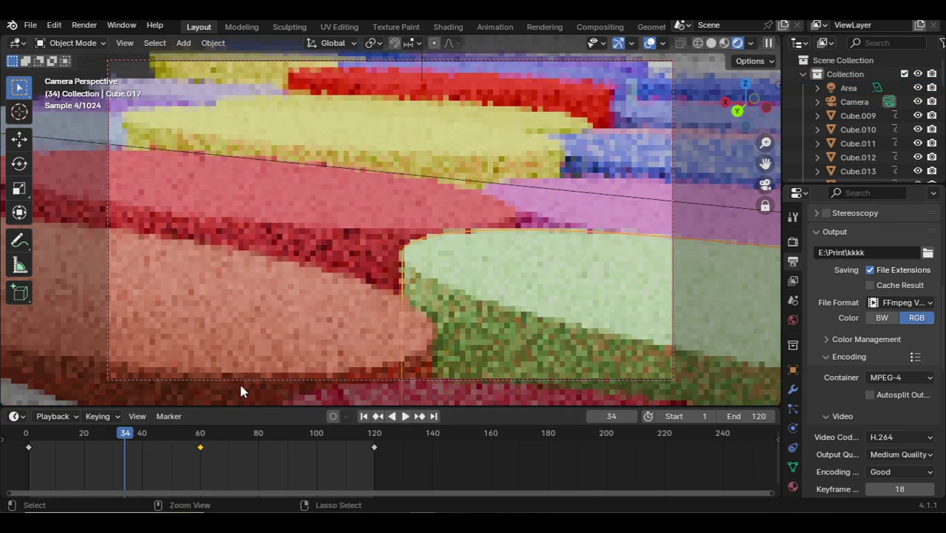
- Save the project as anmimation.blend in E:\blender and start a render
{"action": "key", "text": "ctrl+s"}
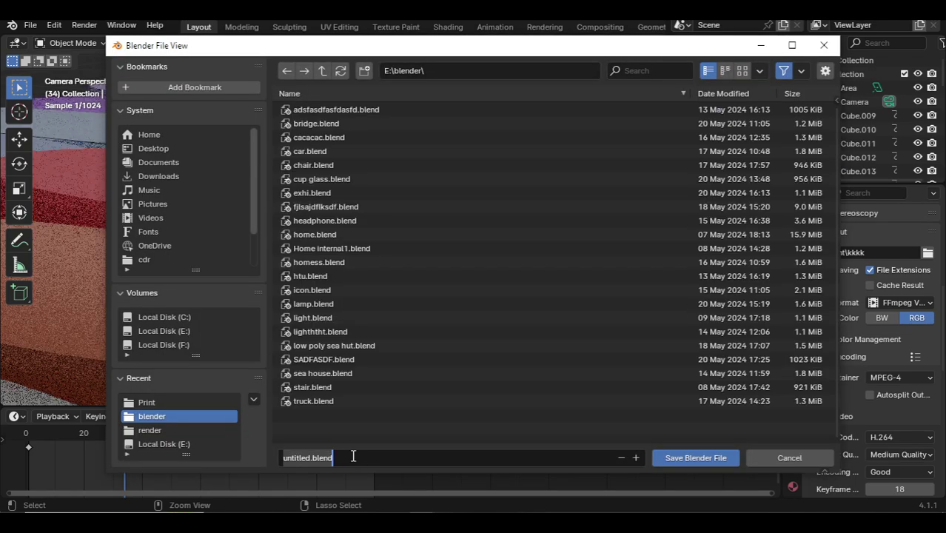
{"action": "type", "text": "anmimati"}
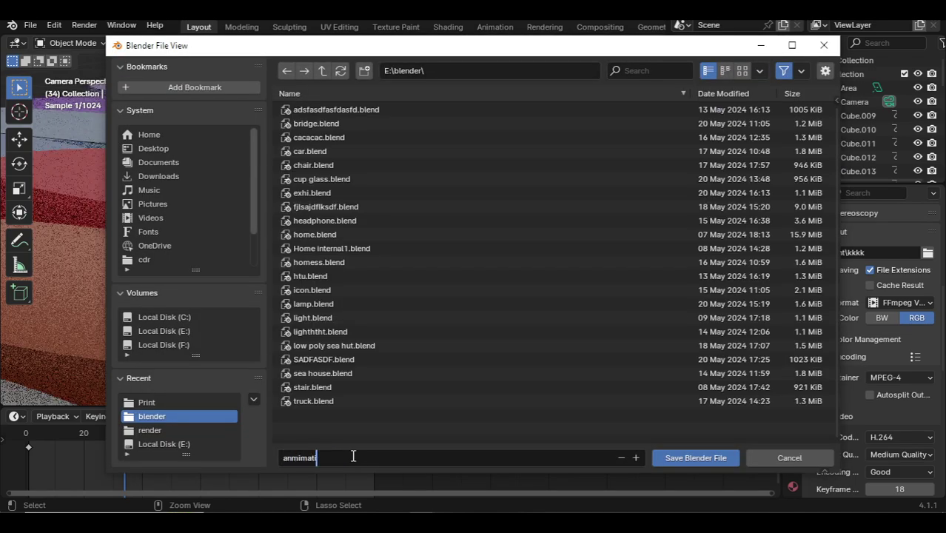
{"action": "type", "text": "on"}
{"action": "key", "text": "Return"}
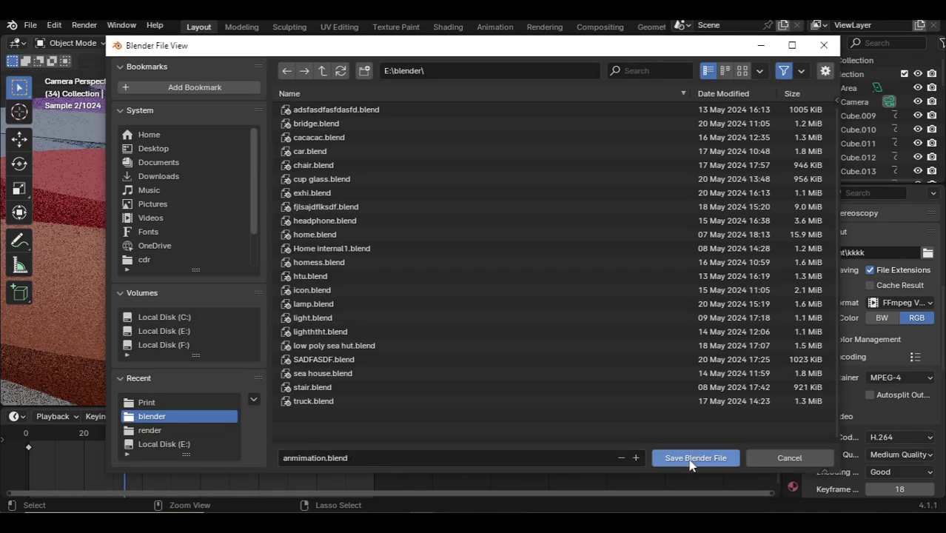
{"action": "left_click", "coordinate": [696, 459]}
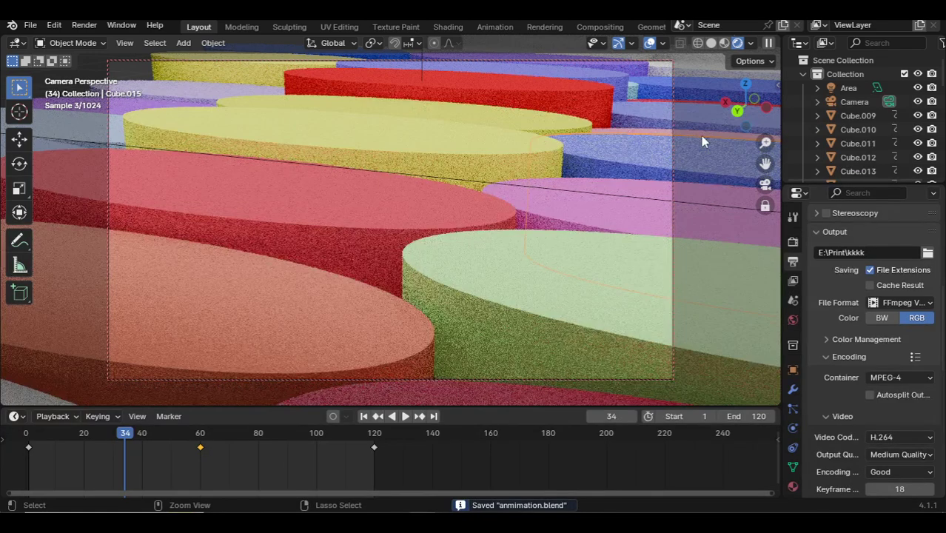
{"action": "key", "text": "ctrl+F12"}
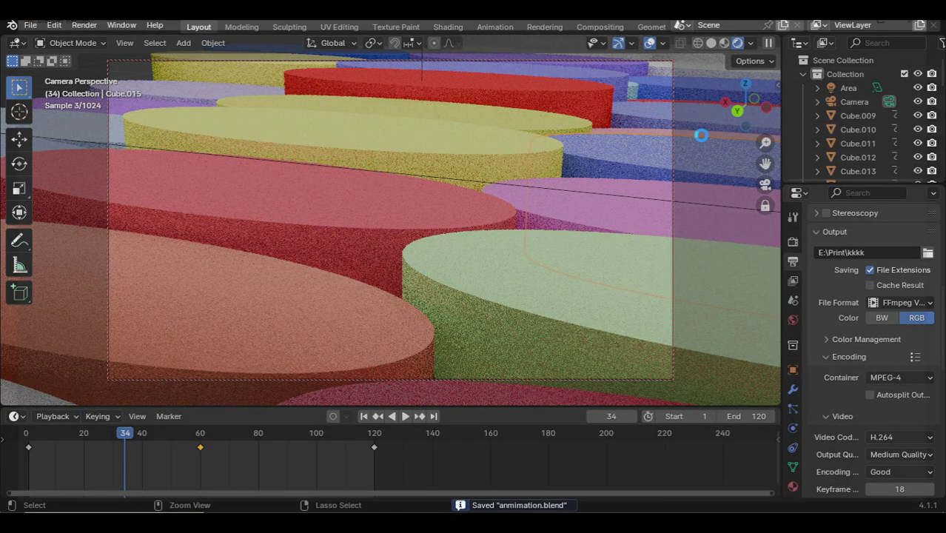